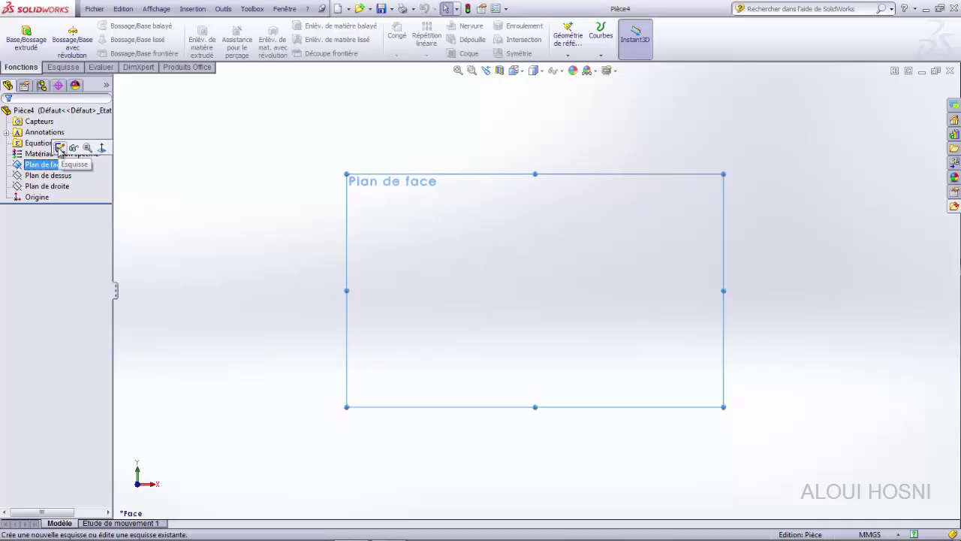
Step: Start a sketch on the front plane (Plan de face) and draw two concentric circles at the origin, radii about 20.7 and 10.2 mm
left_click(59, 148)
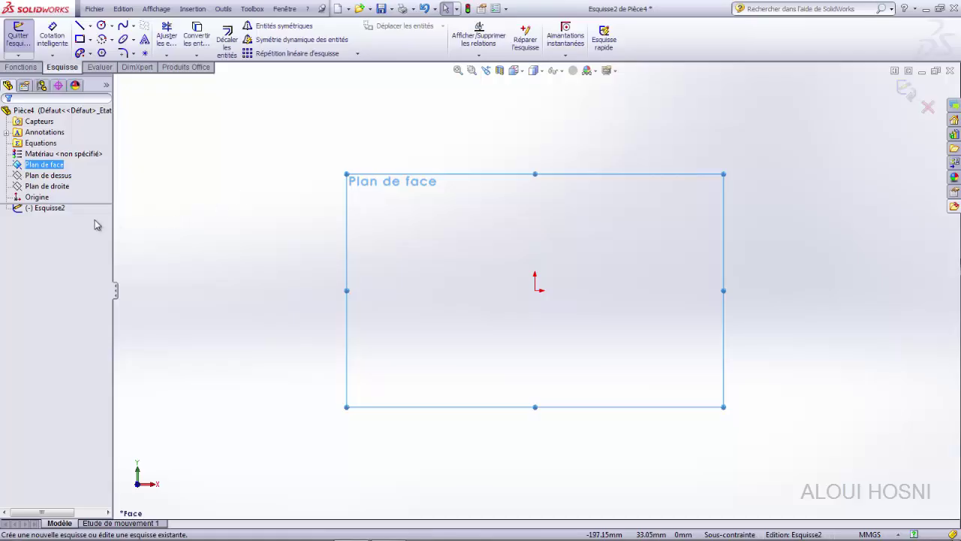
left_click(100, 24)
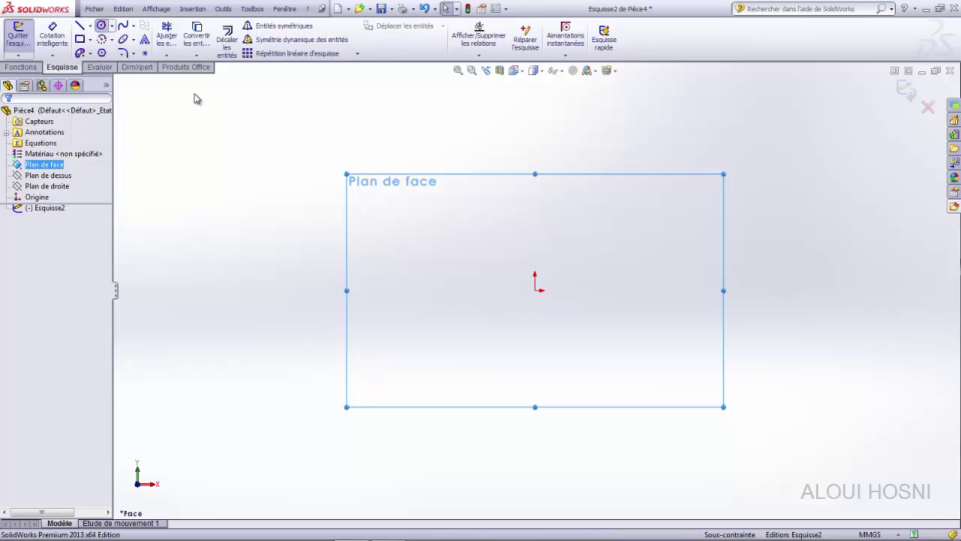
left_click(534, 290)
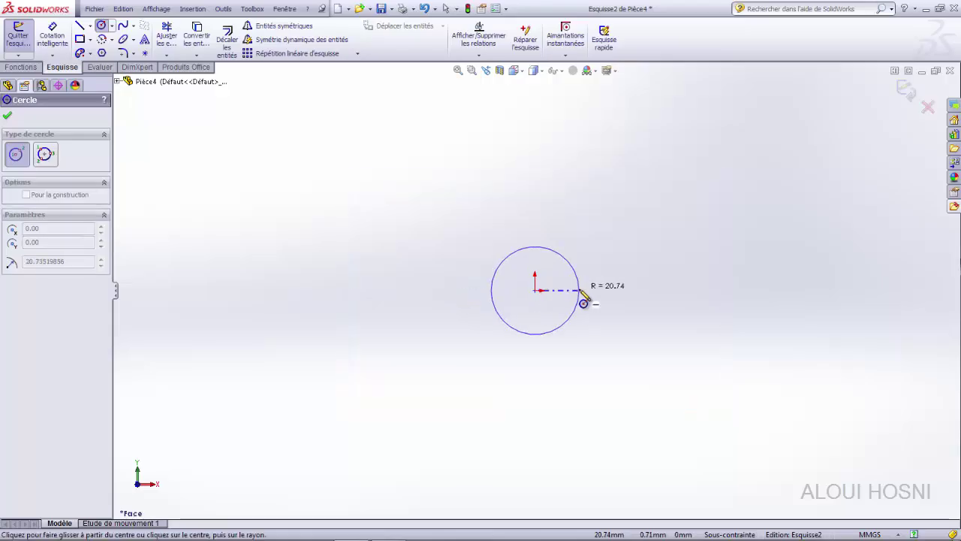
left_click(580, 299)
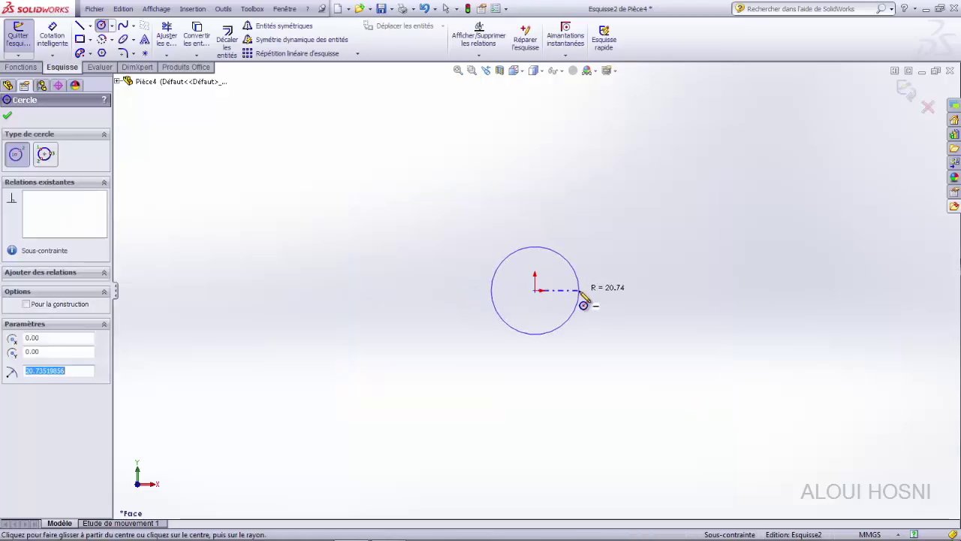
left_click(535, 291)
left_click(562, 300)
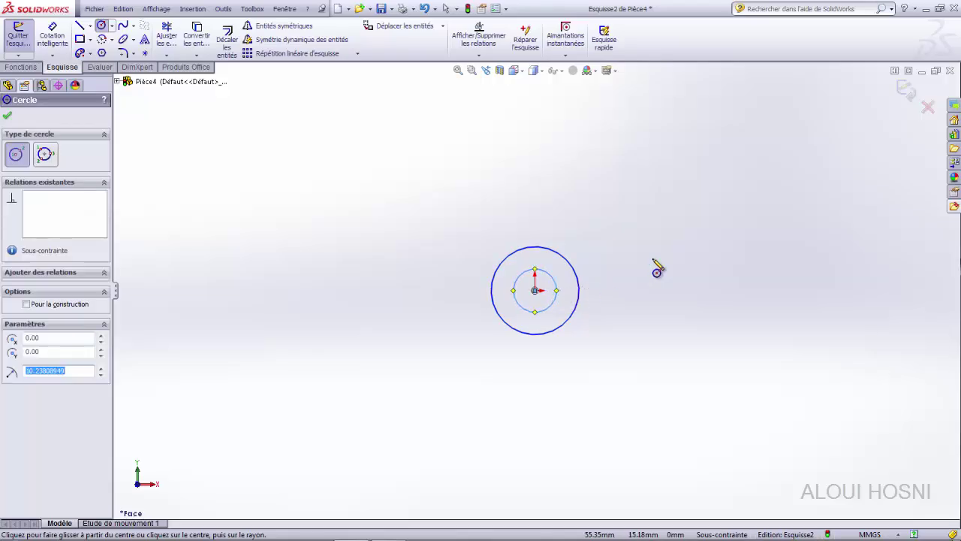
Step: Dimension the outer circle's diameter to 40 mm
right_click_drag(630, 244, 635, 192)
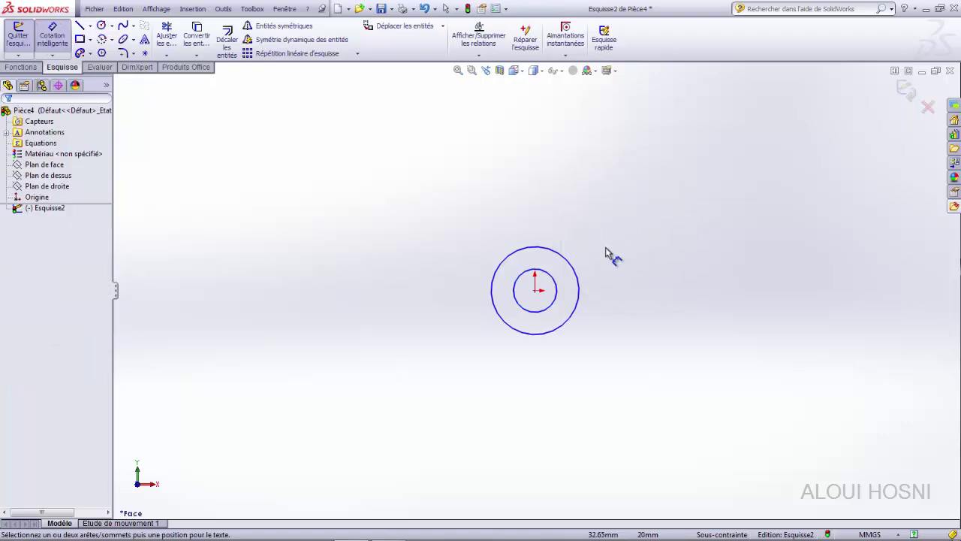
left_click(580, 291)
left_click(643, 292)
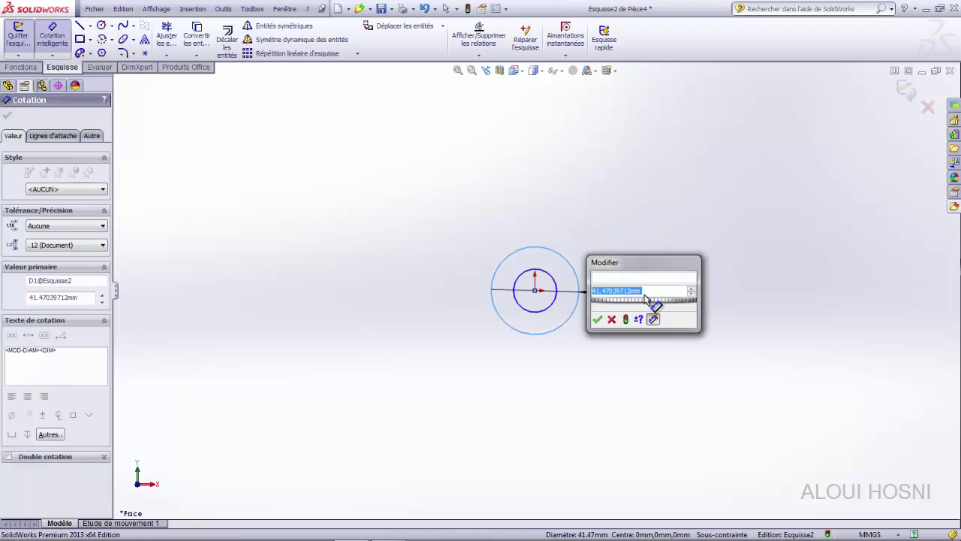
type("40")
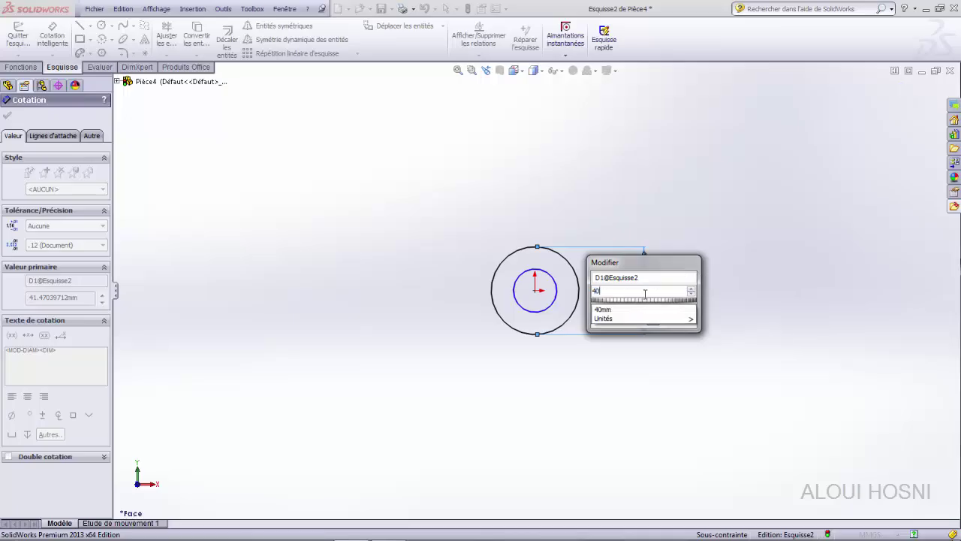
key("Return")
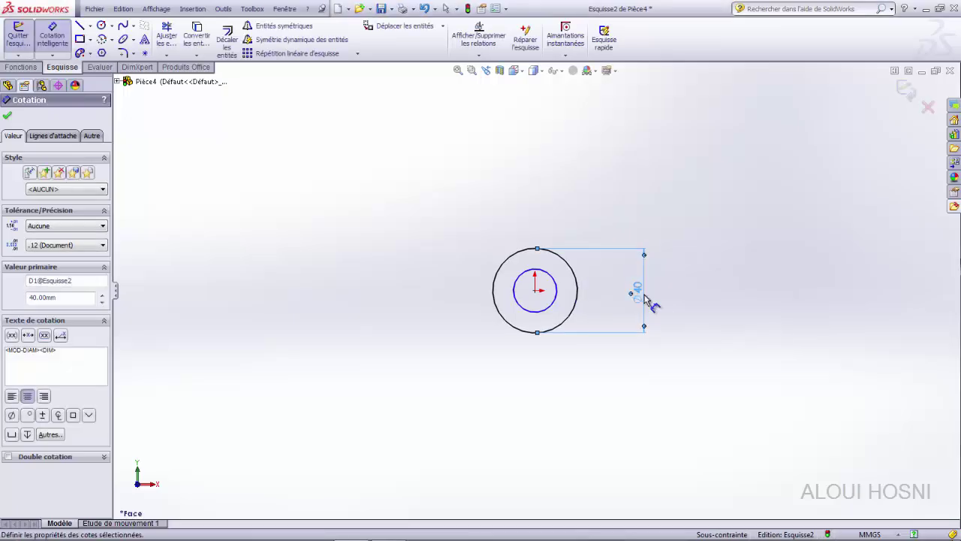
Step: Dimension the inner circle's diameter to 16 mm
left_click(555, 297)
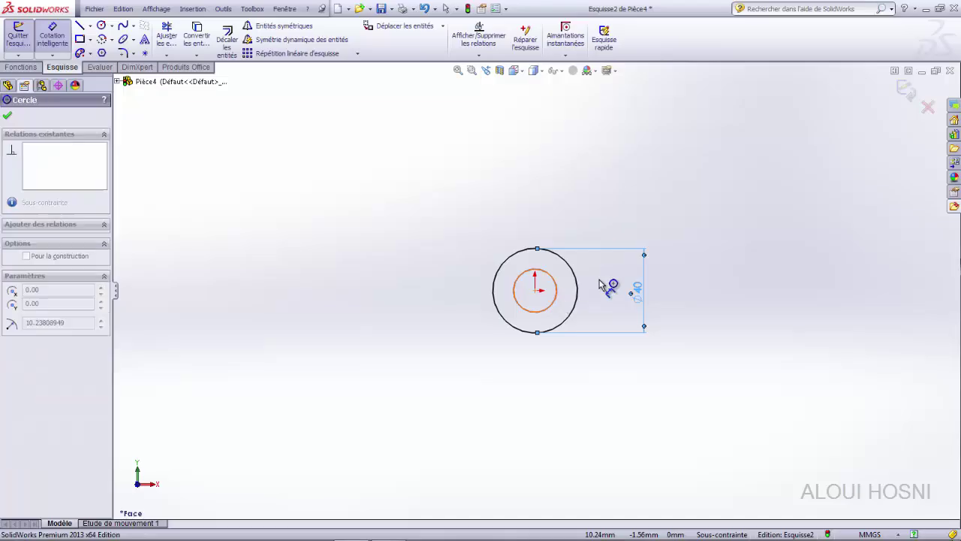
left_click(611, 291)
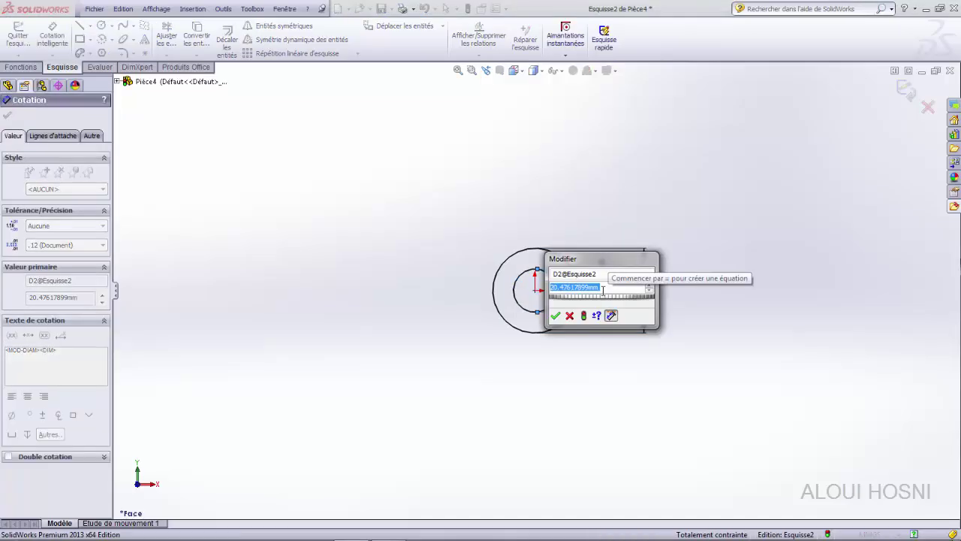
type("20")
key("Return")
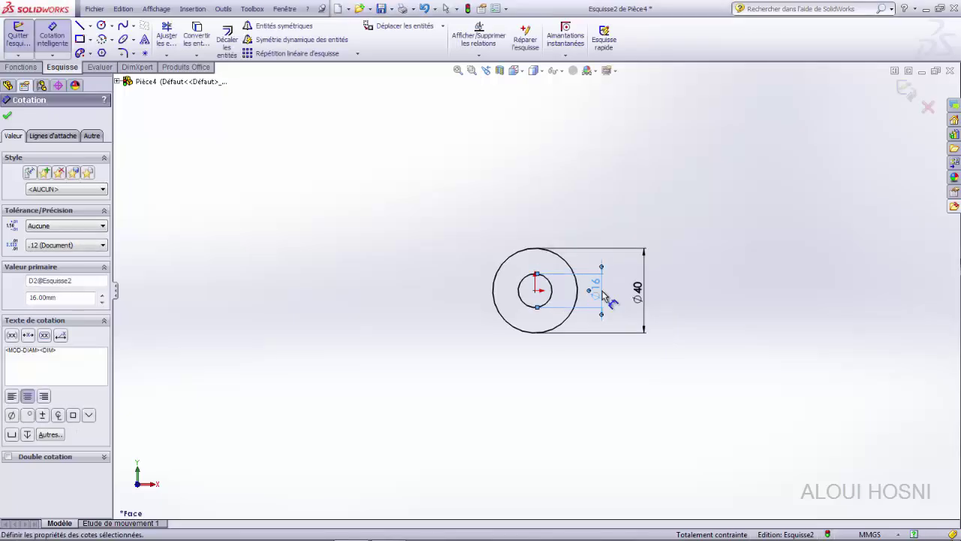
Step: Sketch a vertical construction line about 72 mm long straight down from the origin
left_click(90, 27)
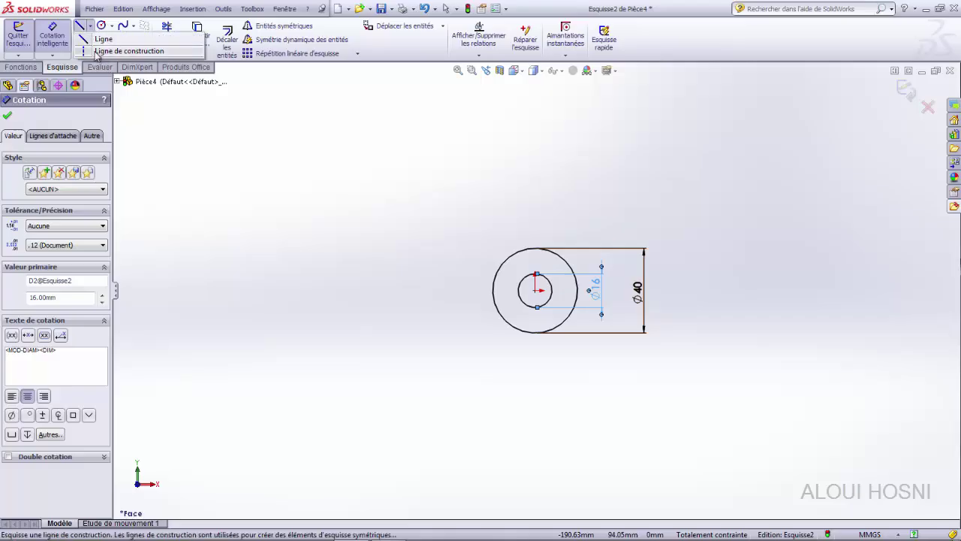
left_click(99, 56)
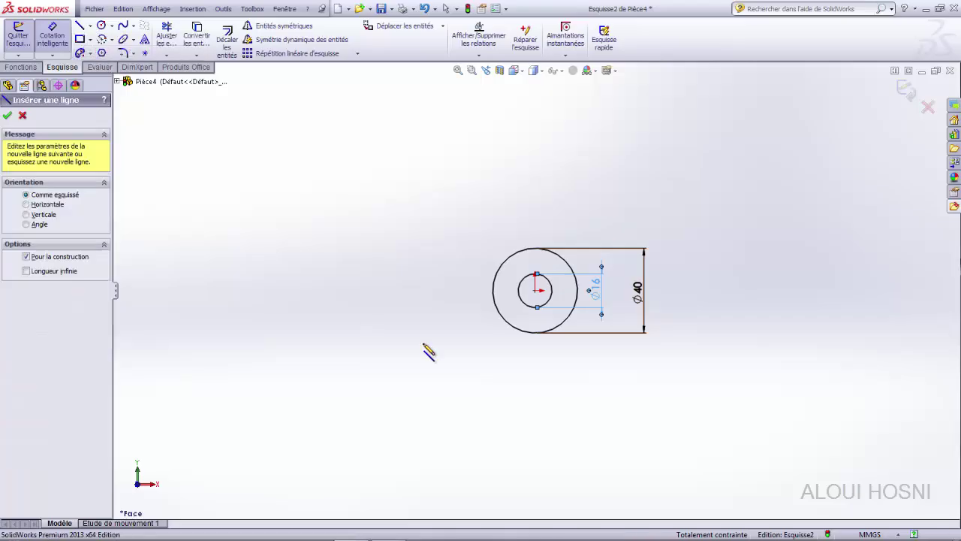
left_click(535, 291)
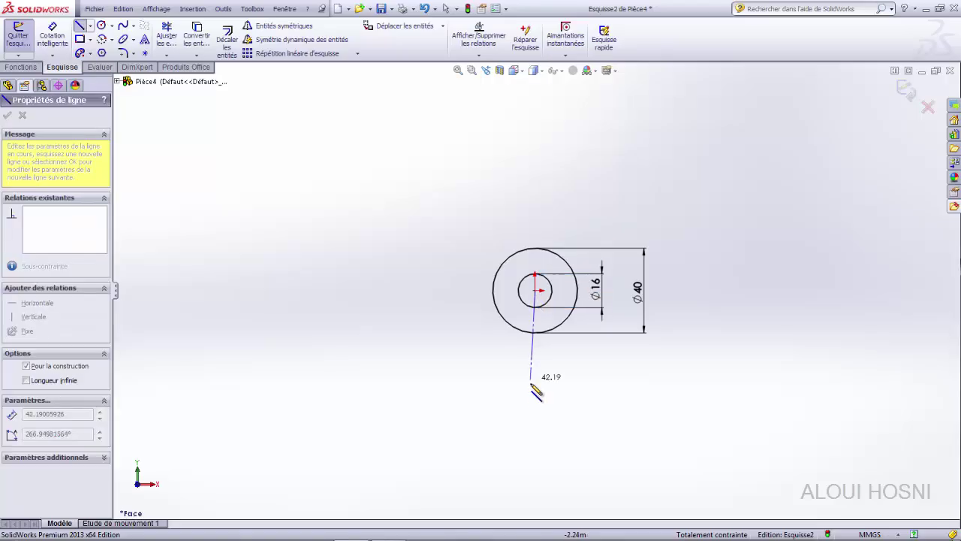
left_click(536, 443)
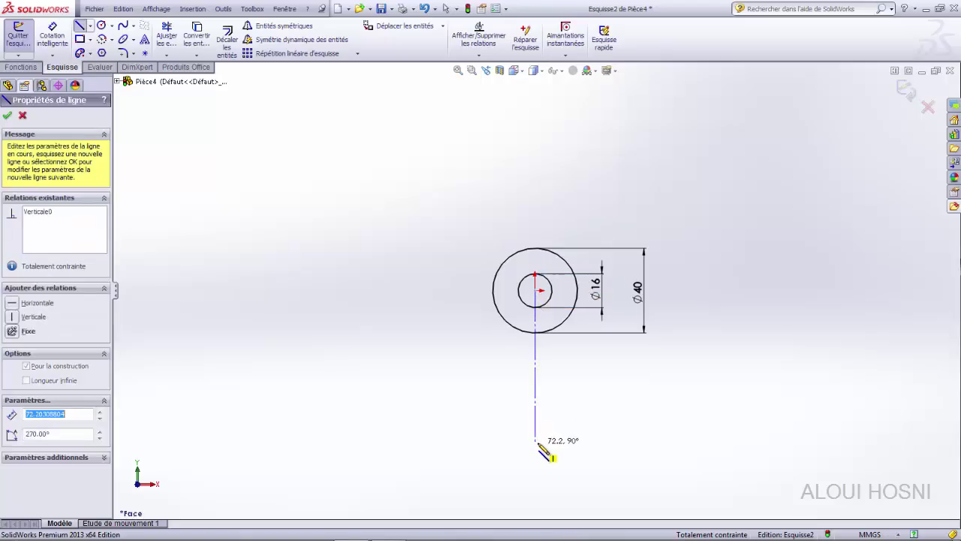
Step: Dimension the vertical construction line's length to 50 mm (70-20)
right_click_drag(578, 421, 616, 394)
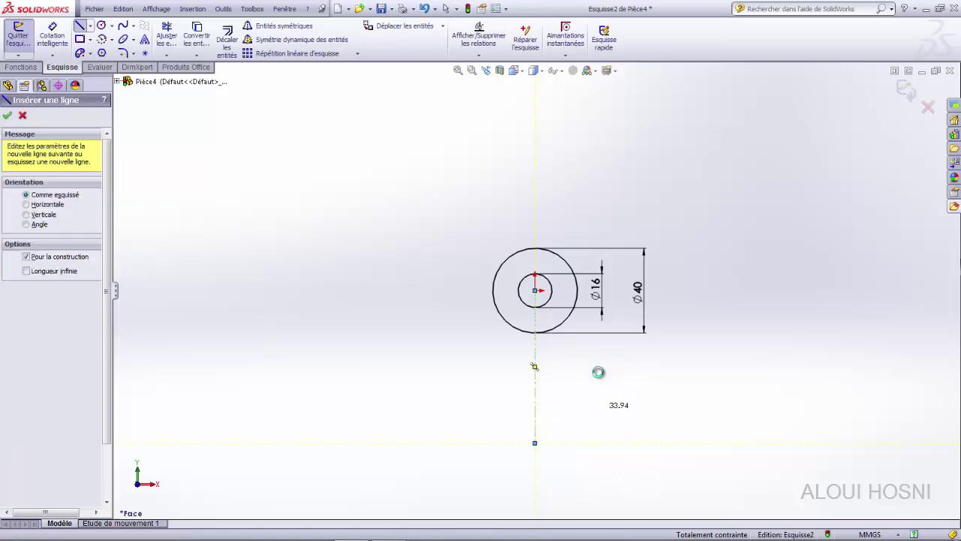
left_click(536, 385)
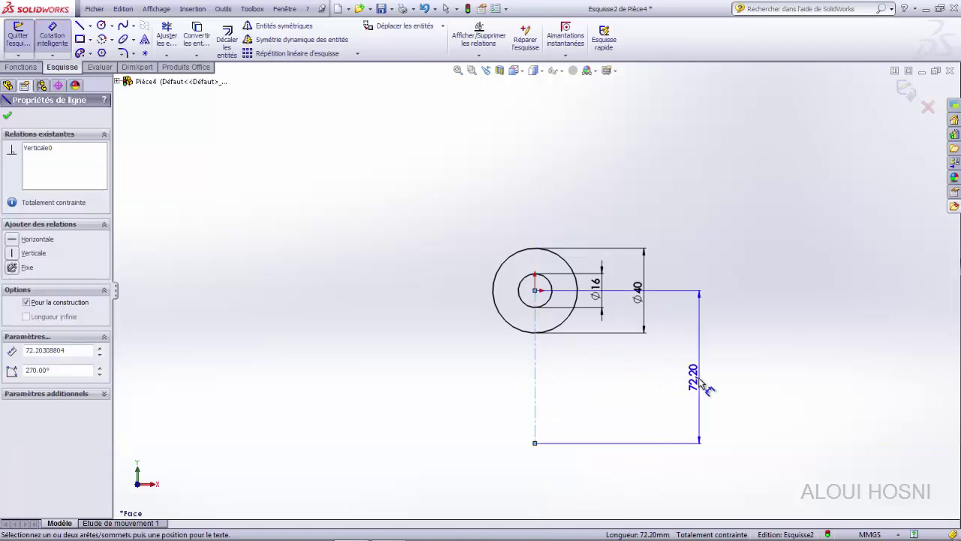
left_click(703, 387)
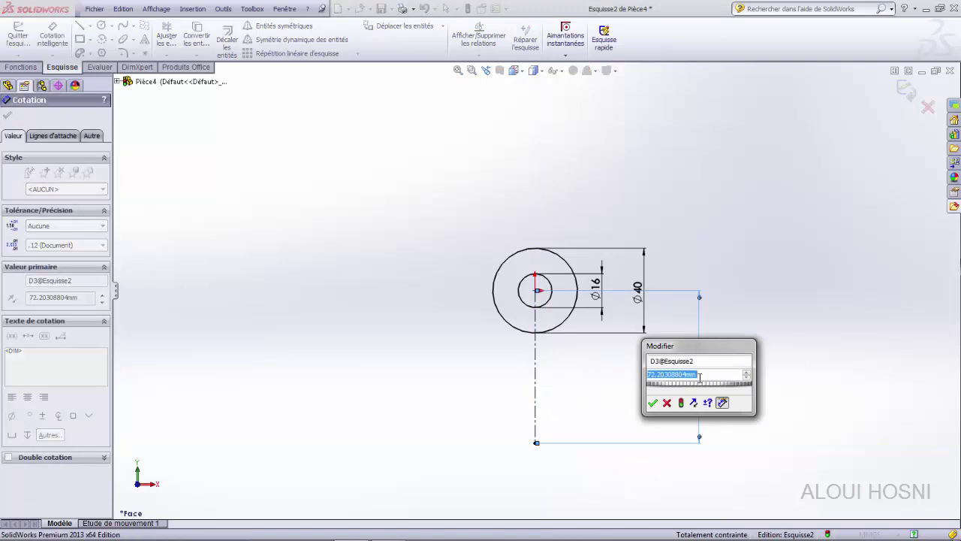
type("70")
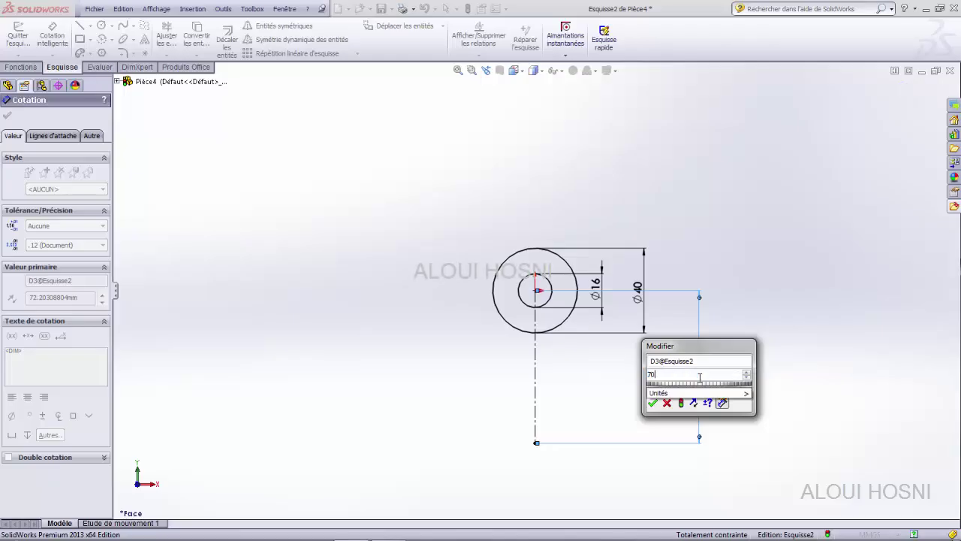
type("-20")
key("Return")
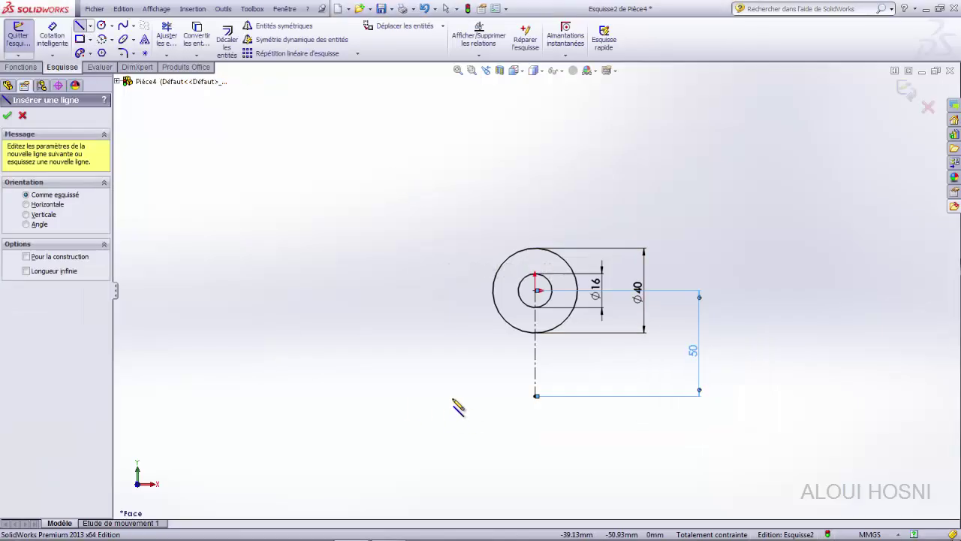
Step: Sketch a horizontal line about 115 mm long through the construction line's lower end and set its length to 100 mm
left_click(409, 396)
left_click(549, 400)
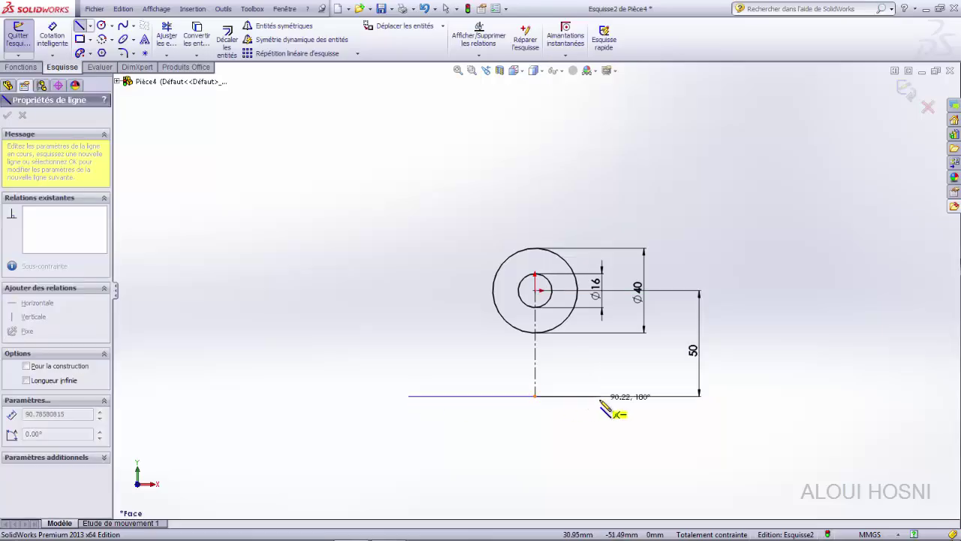
right_click_drag(661, 436, 654, 412)
left_click(507, 402)
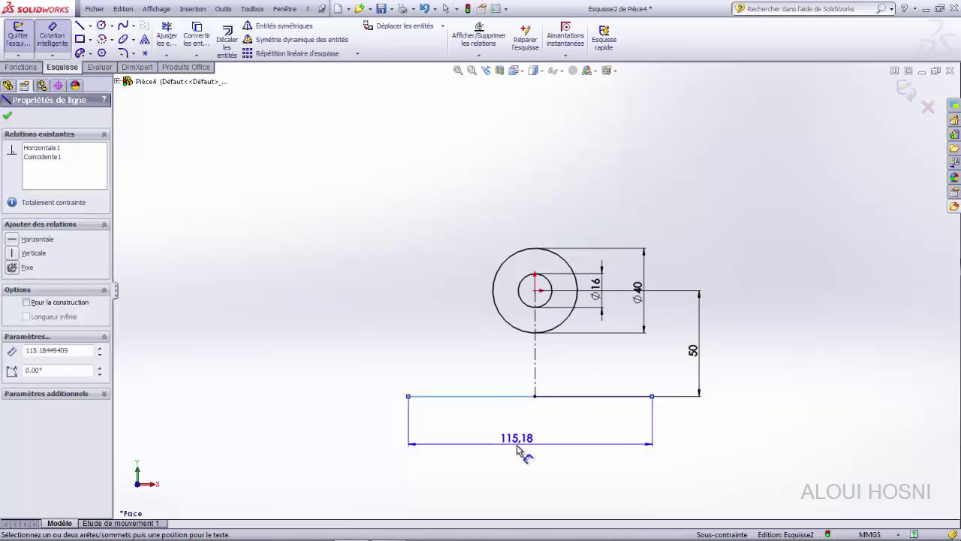
left_click(540, 450)
type("100")
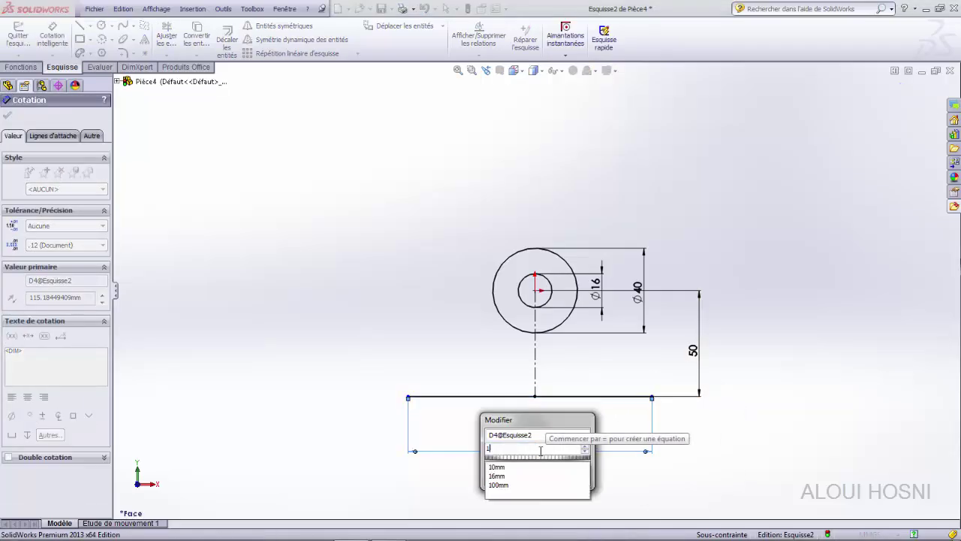
key("Return")
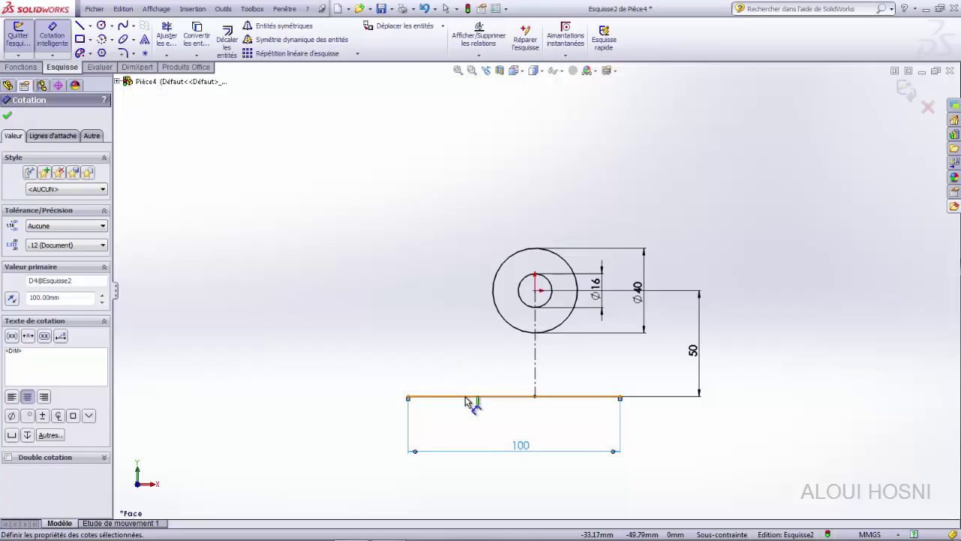
left_click(536, 398)
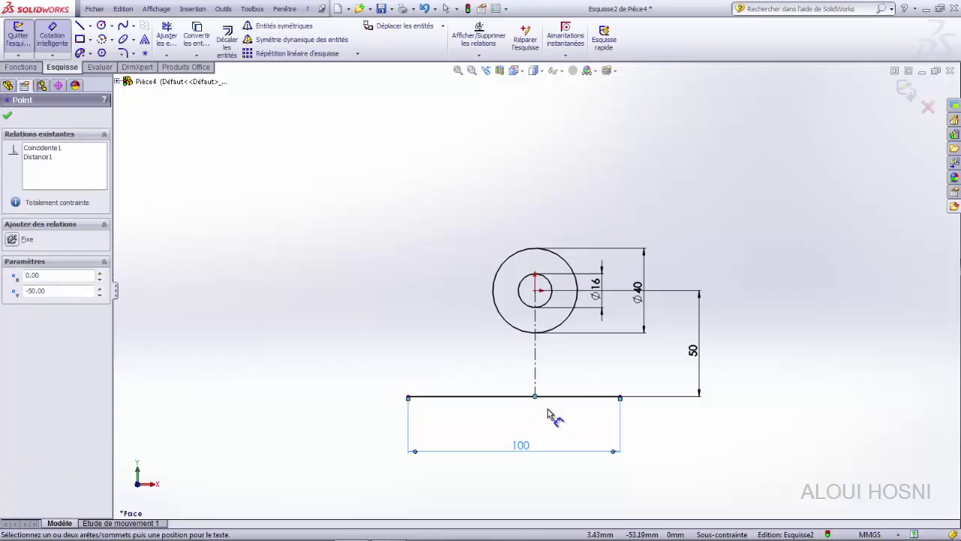
left_click(512, 398)
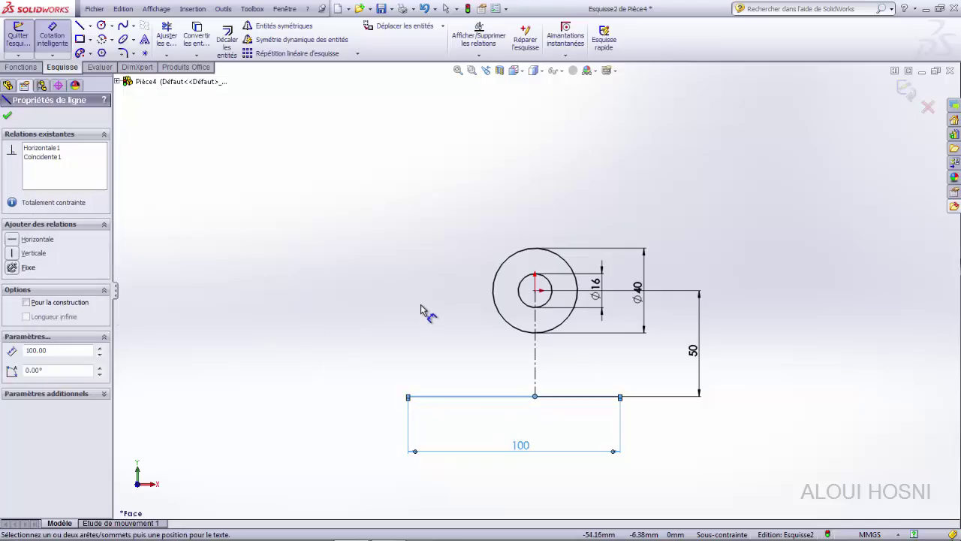
left_click(437, 325)
left_click(559, 281)
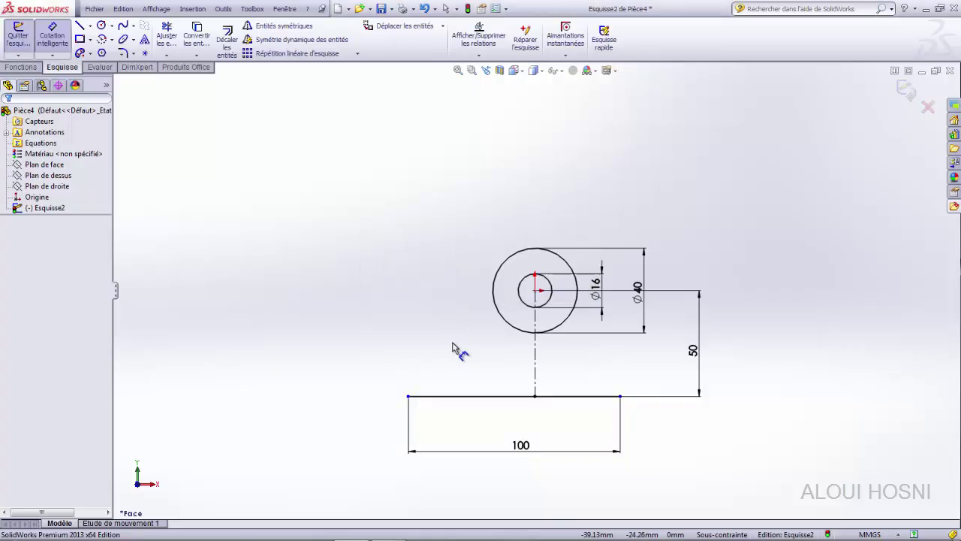
key("Escape")
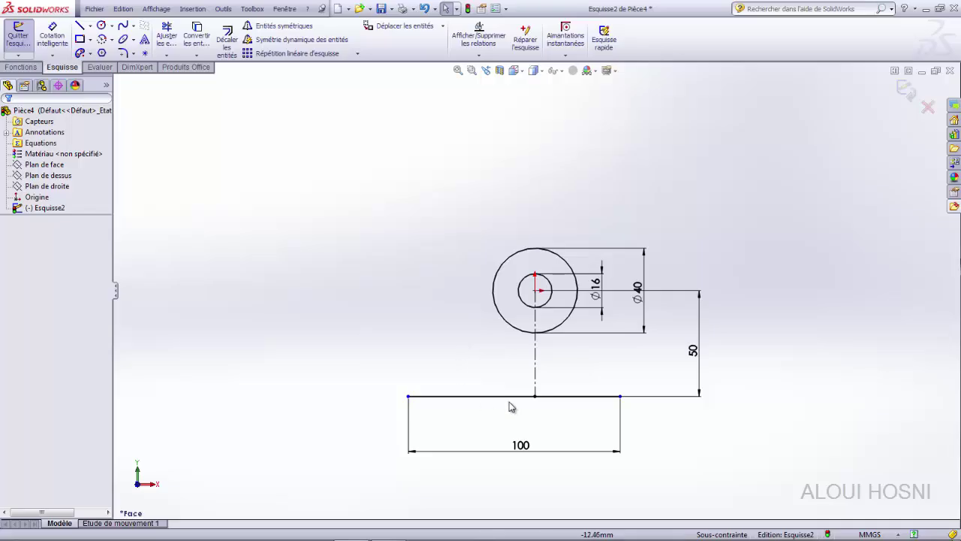
Step: Add a midpoint relation between the construction line's lower endpoint and the horizontal base line
left_click(536, 397)
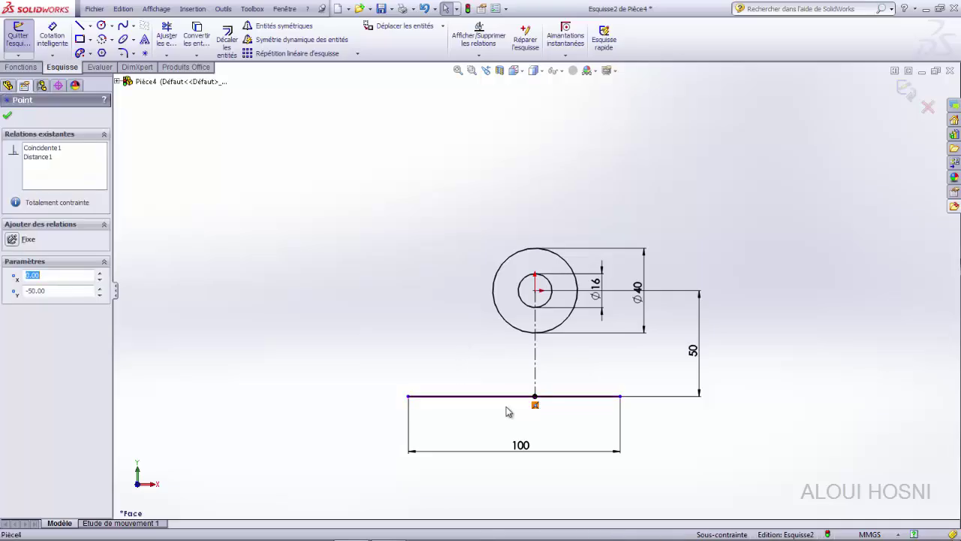
left_click(503, 397, "ctrl")
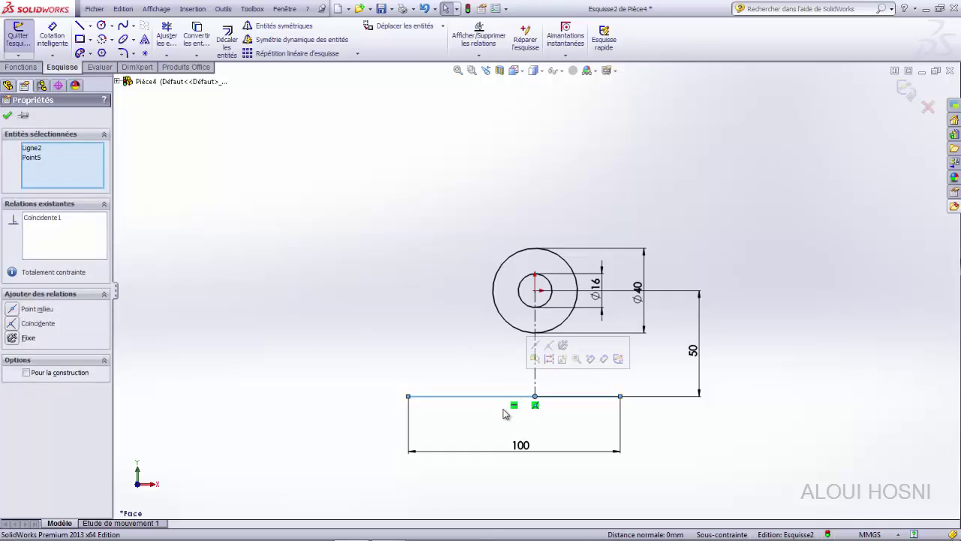
left_click(12, 309)
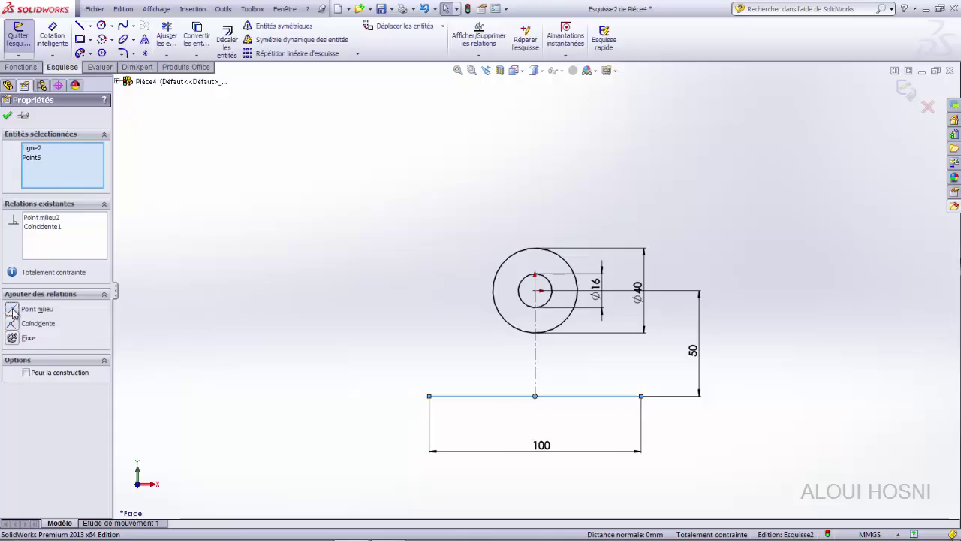
left_click(261, 345)
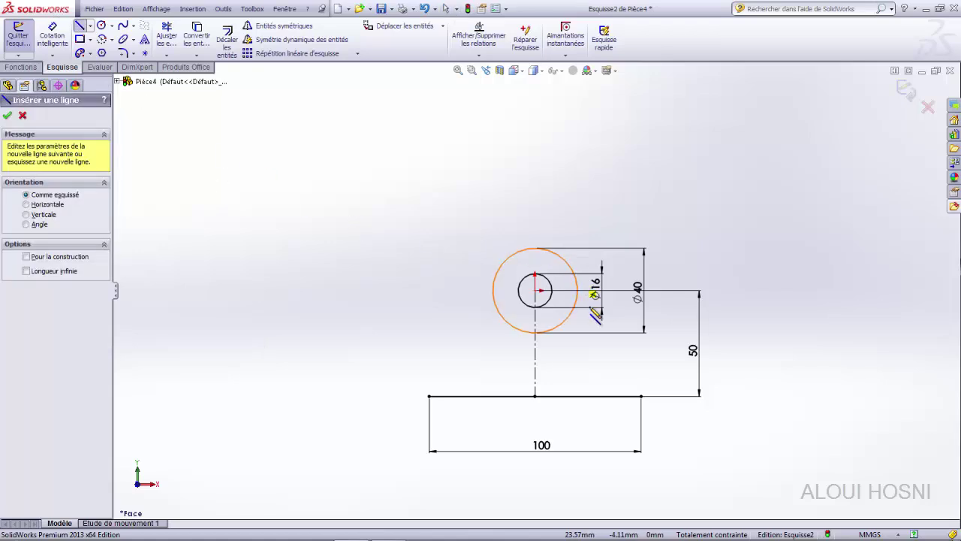
Step: Sketch a slanted line about 68 mm long from the base line's right end up to the 40 mm circle
left_click(641, 395)
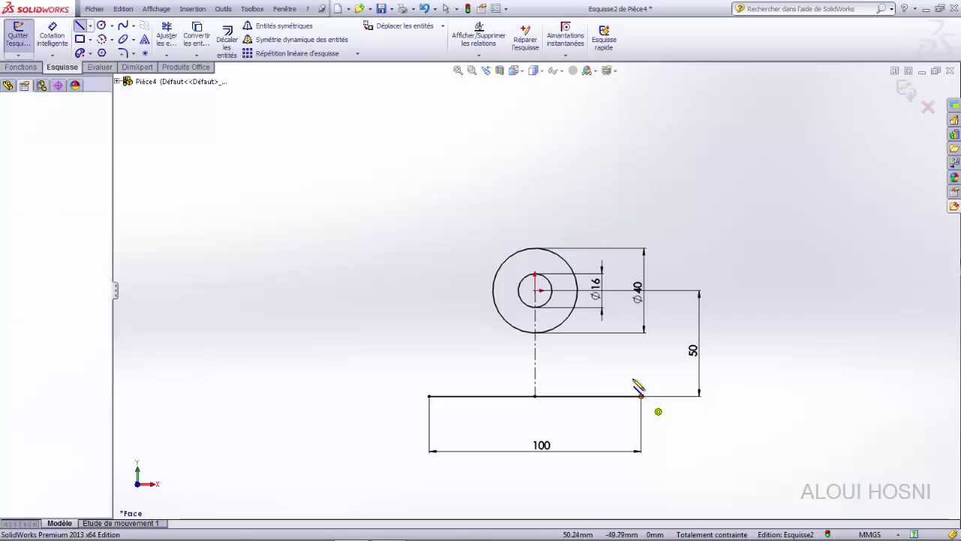
left_click(572, 268)
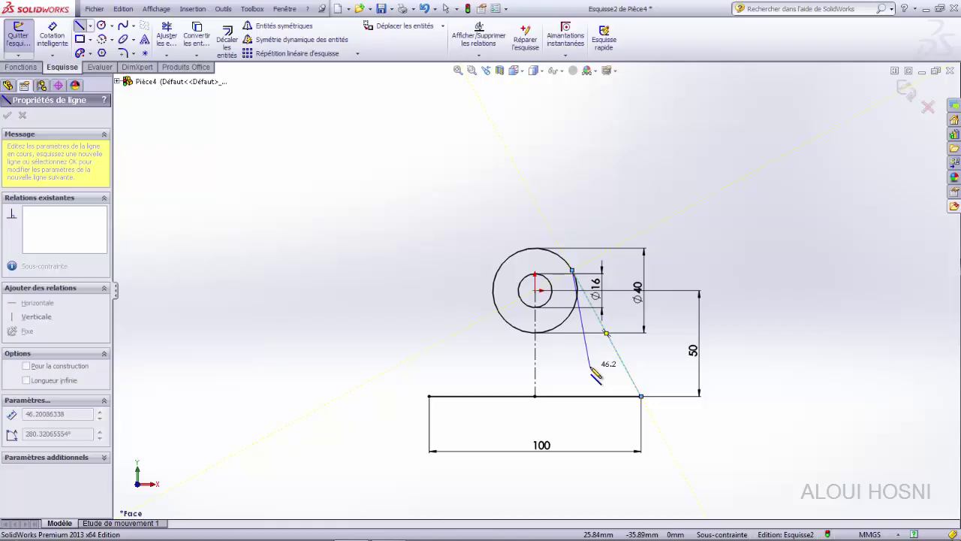
key("Escape")
key("Escape")
key("space")
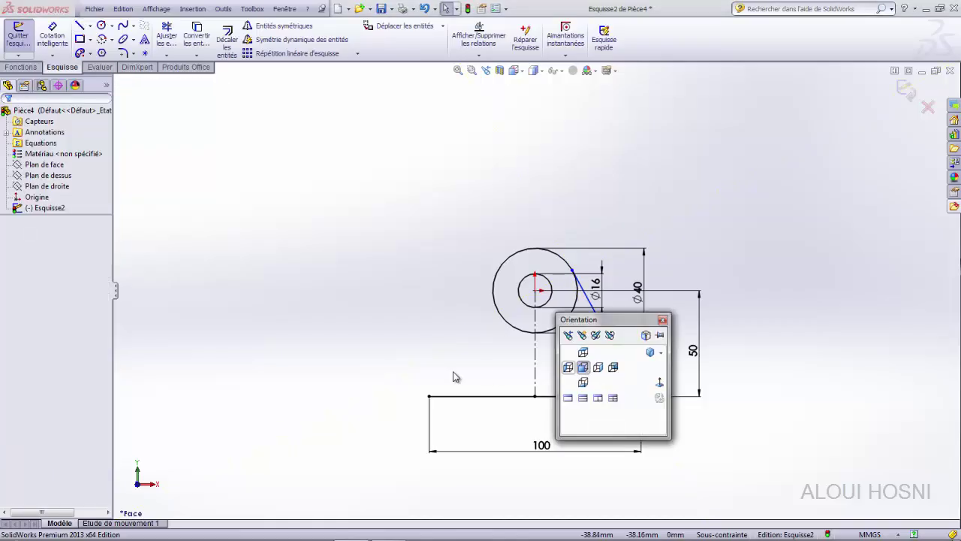
left_click(446, 346)
right_click(446, 344)
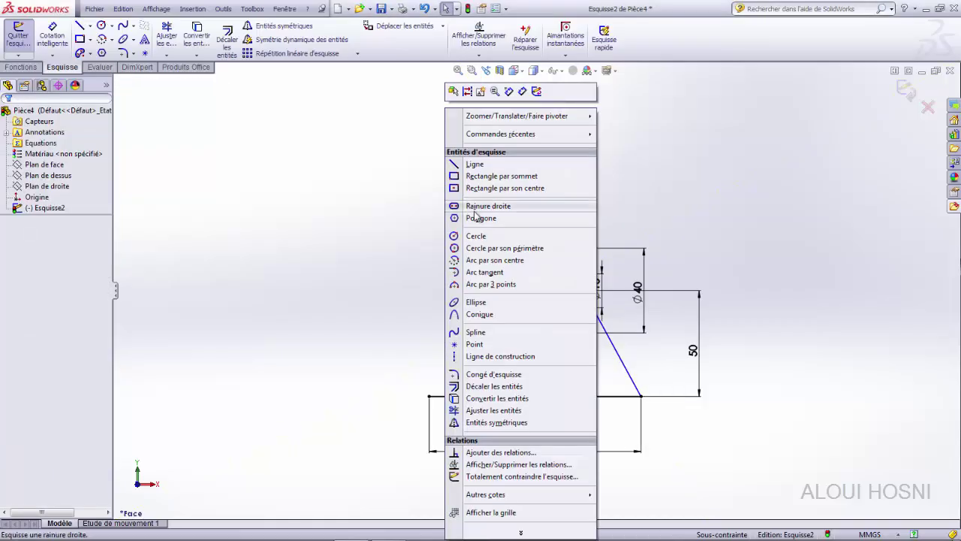
left_click(373, 216)
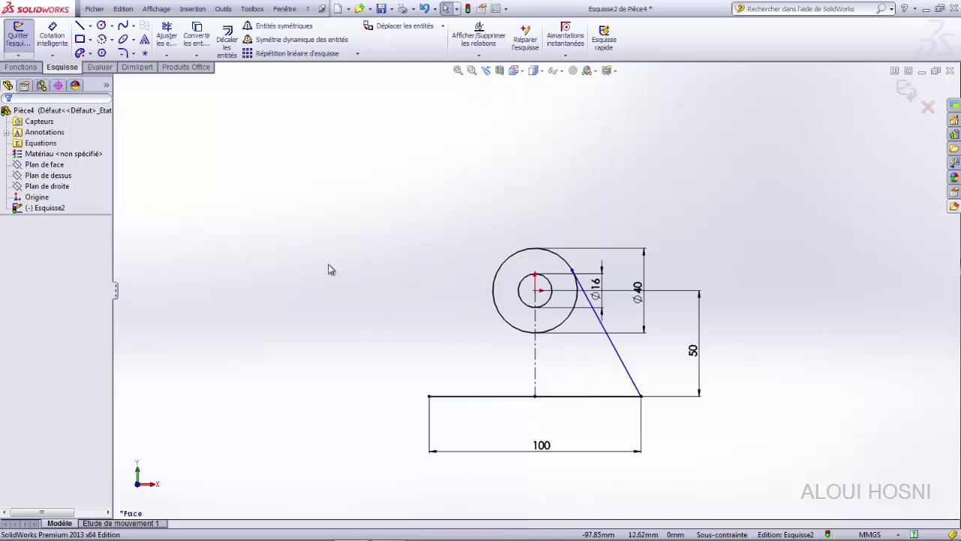
Step: Sketch a second slanted line from the base line's left end to the 40 mm circle, tangent to it
left_click(429, 397)
left_click(498, 269)
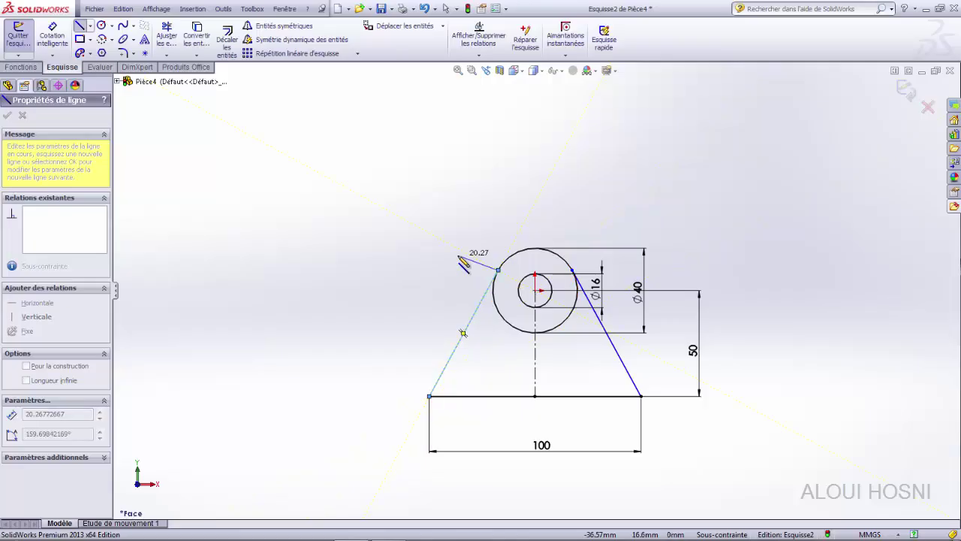
key("Escape")
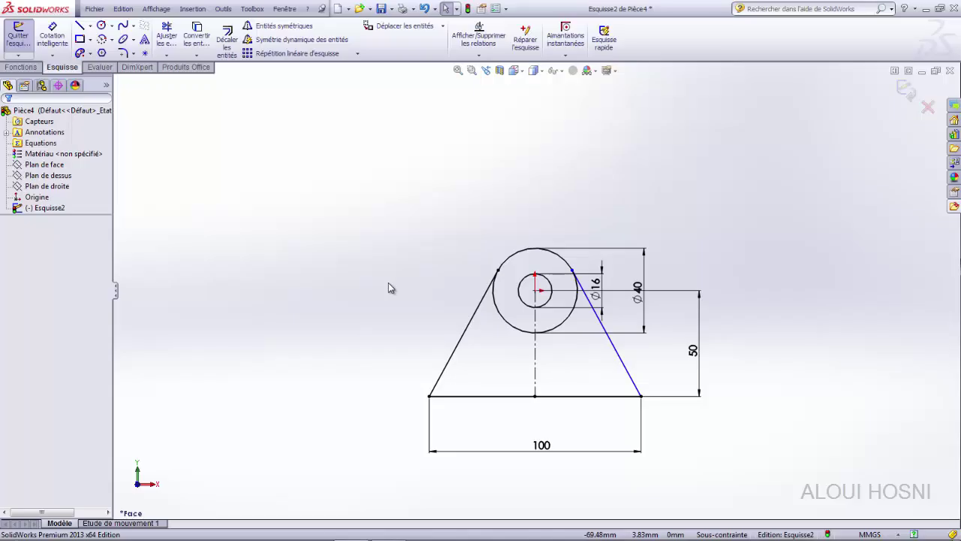
left_click(598, 318)
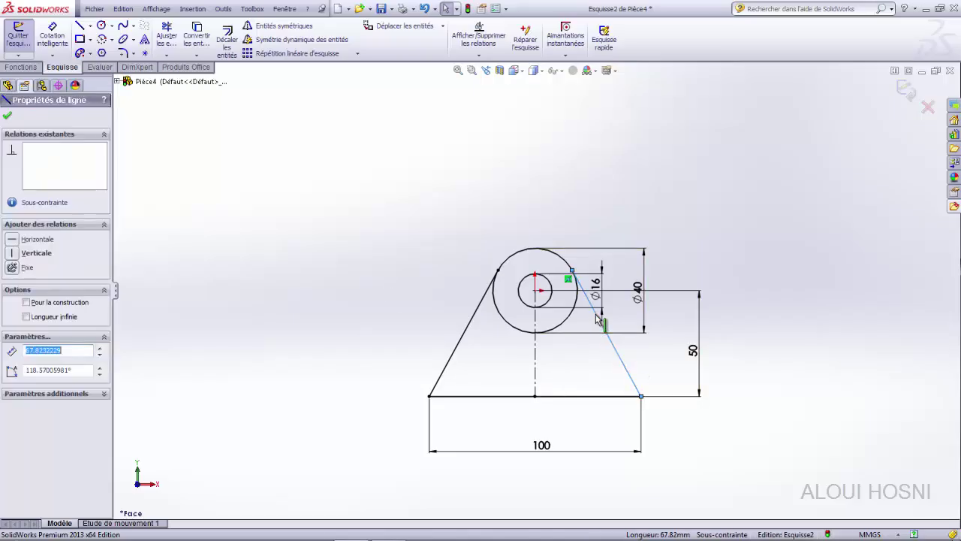
left_click(561, 265, "ctrl")
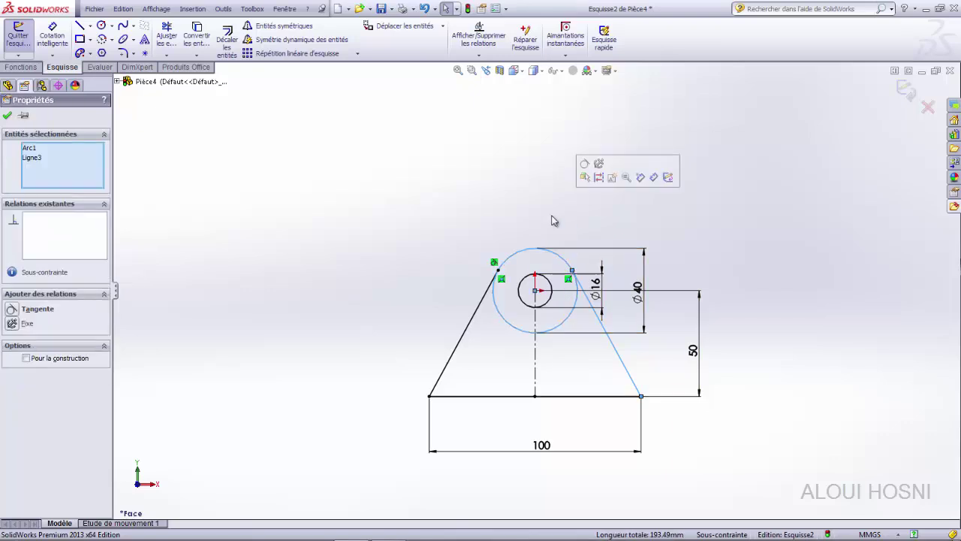
left_click(467, 229)
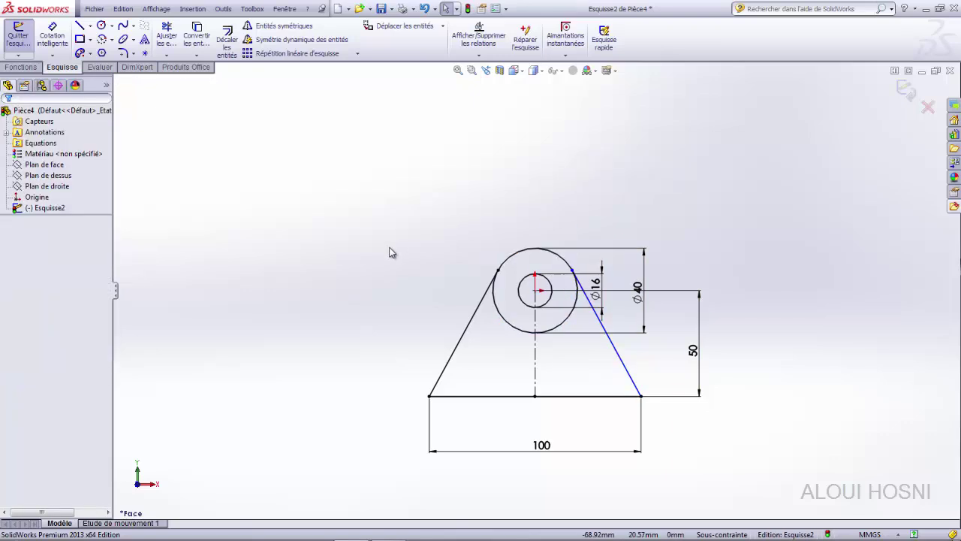
left_click(631, 380)
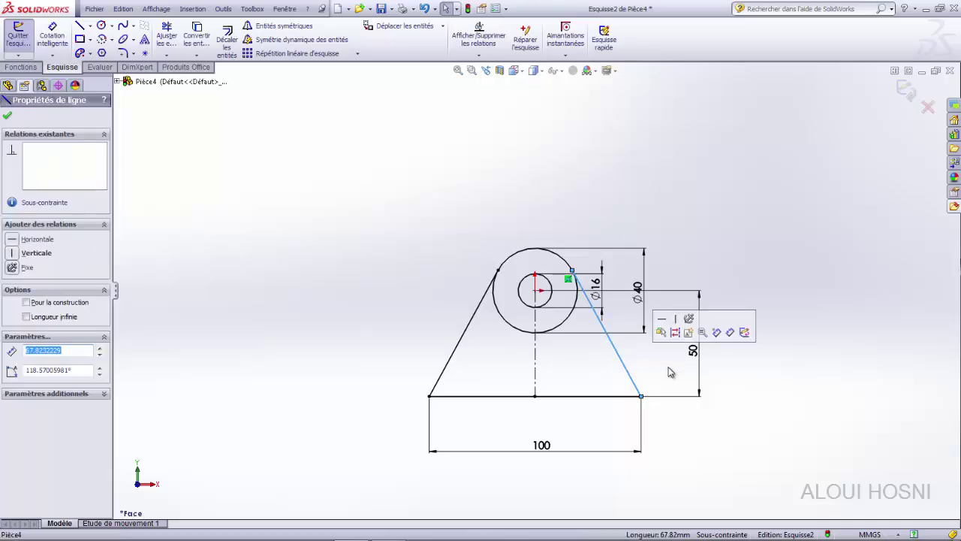
left_click(670, 374)
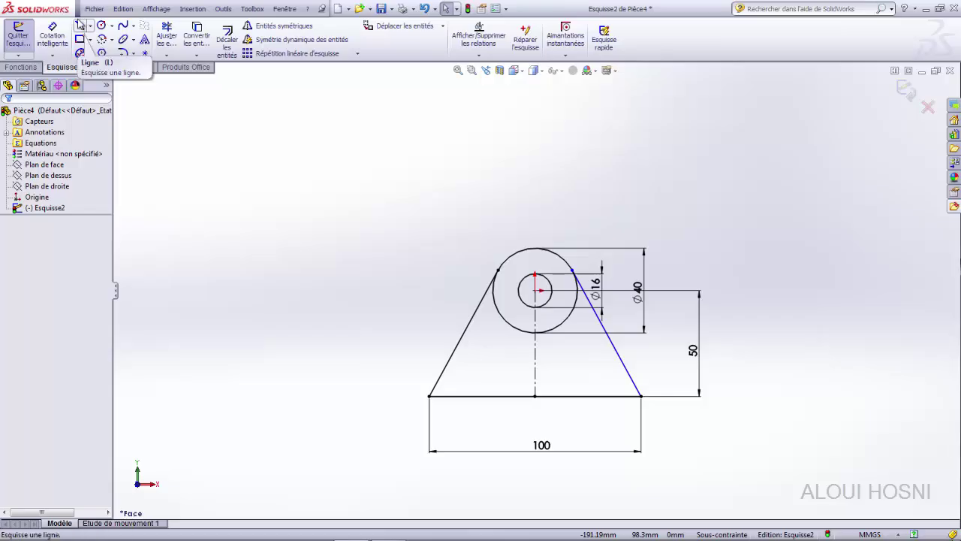
Step: Trim away the lower part of the 40 mm circle between the two slanted lines, leaving the upper arc
left_click(167, 37)
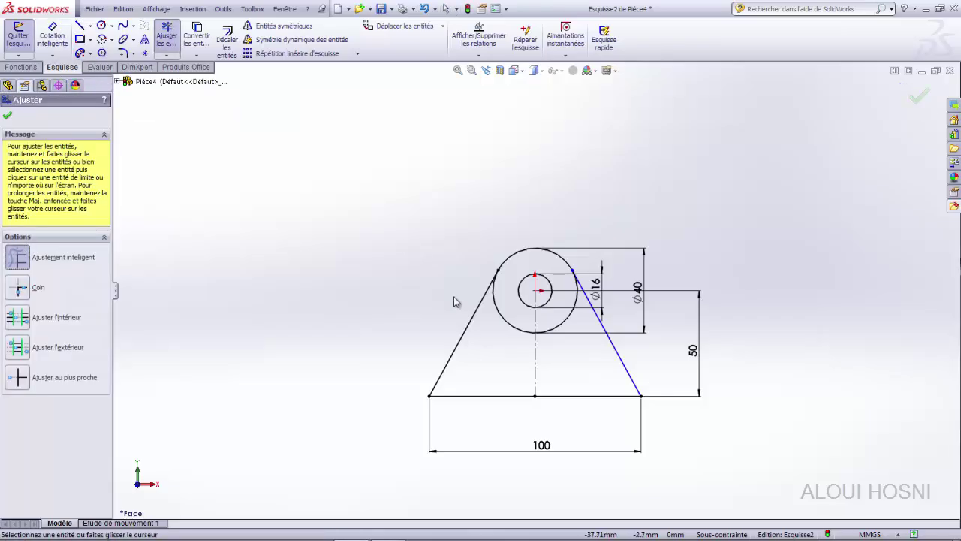
left_click_drag(505, 305, 515, 343)
left_click_drag(564, 324, 574, 359)
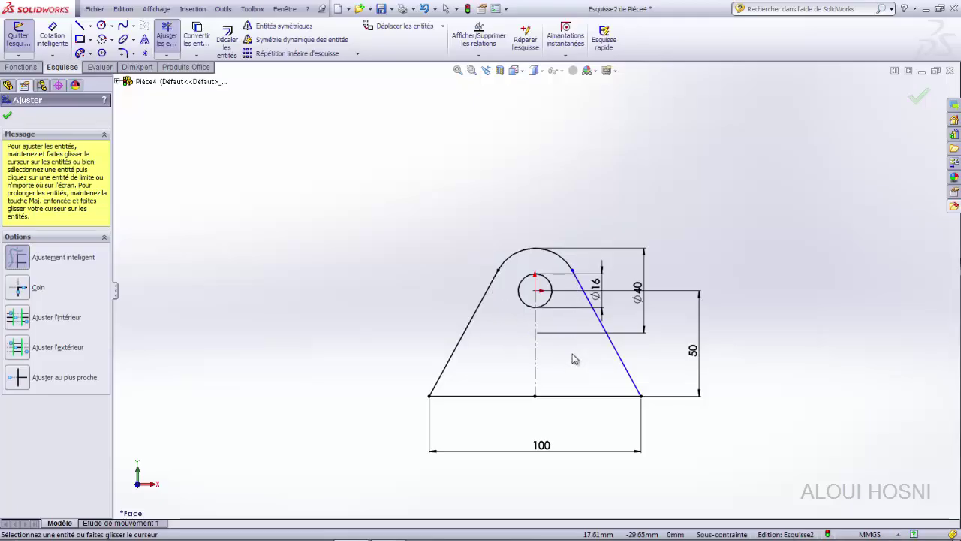
key("Escape")
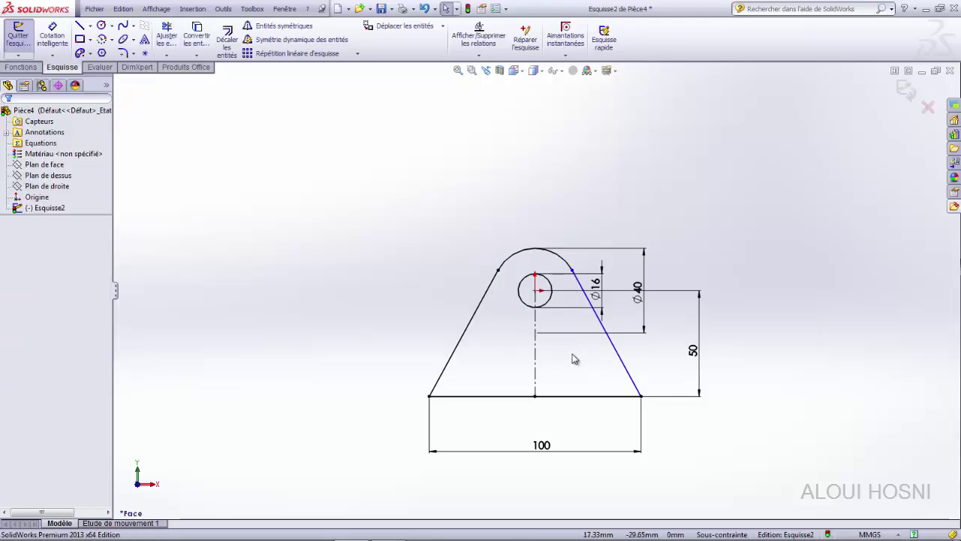
Step: Add a tangent relation between the right slanted line and the upper arc
left_click(584, 292)
left_click(565, 216)
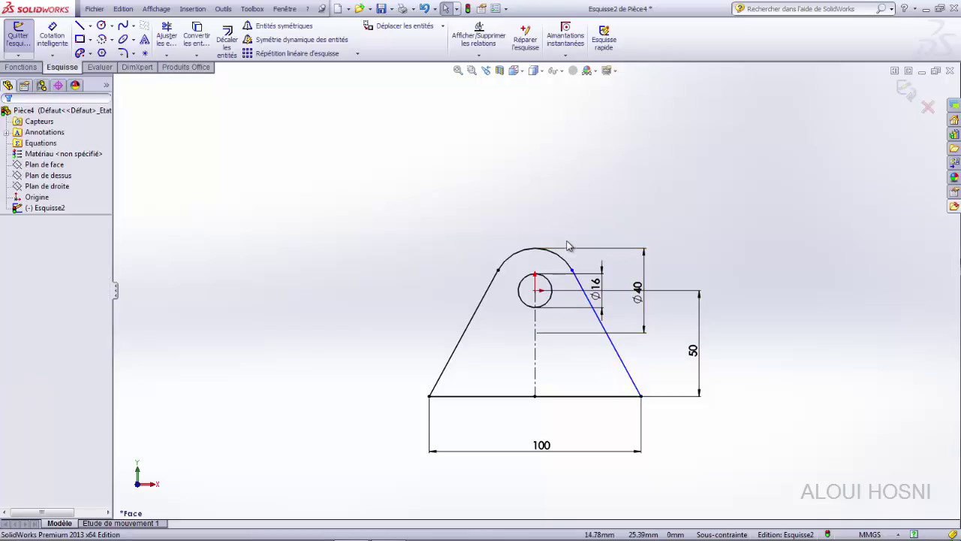
left_click(584, 292)
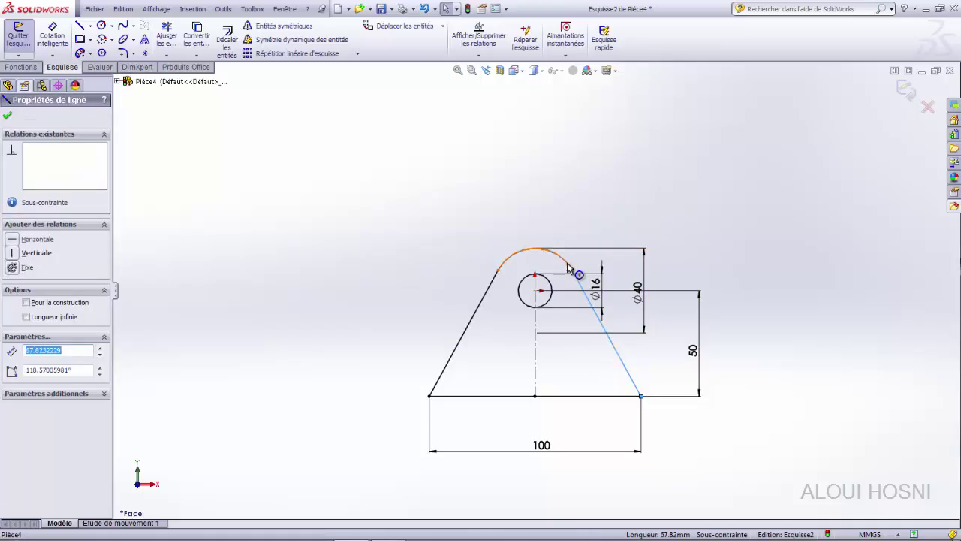
left_click(568, 264, "ctrl")
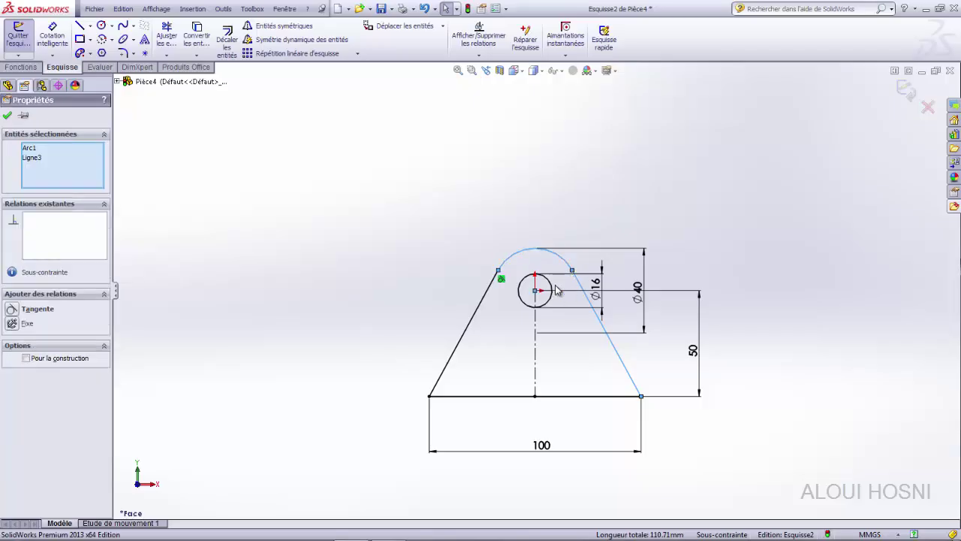
left_click(12, 309)
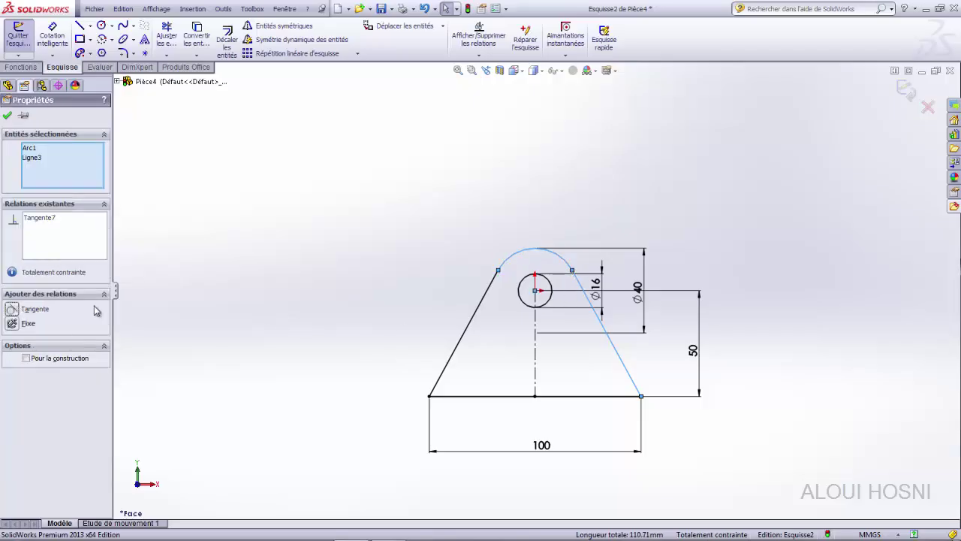
left_click(337, 296)
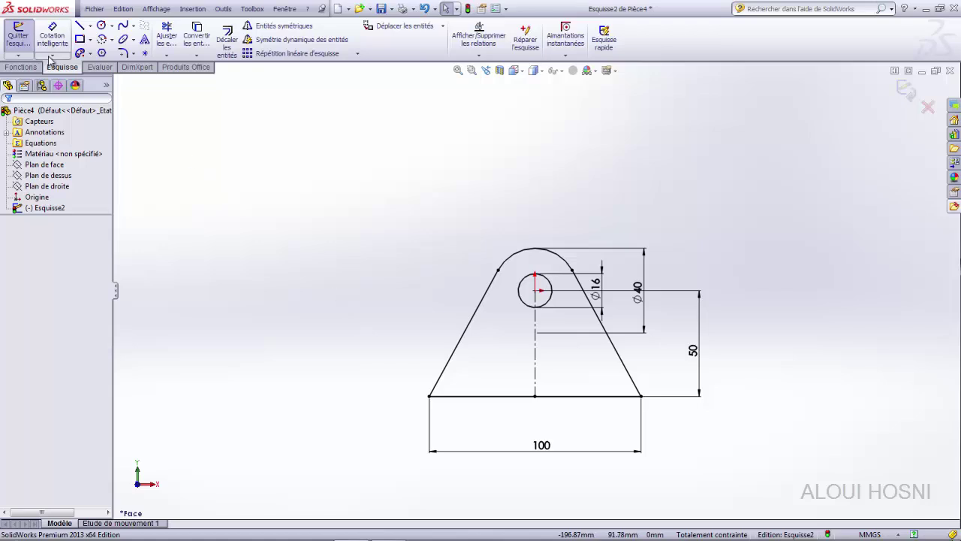
Step: Extrude the bracket profile as a blind boss with a depth of 10 mm
left_click(27, 68)
left_click(27, 38)
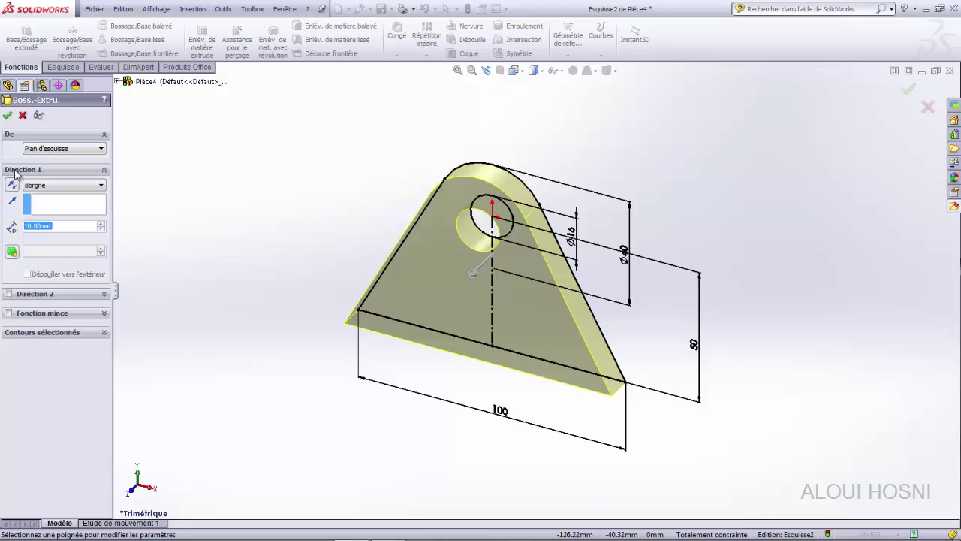
left_click(8, 115)
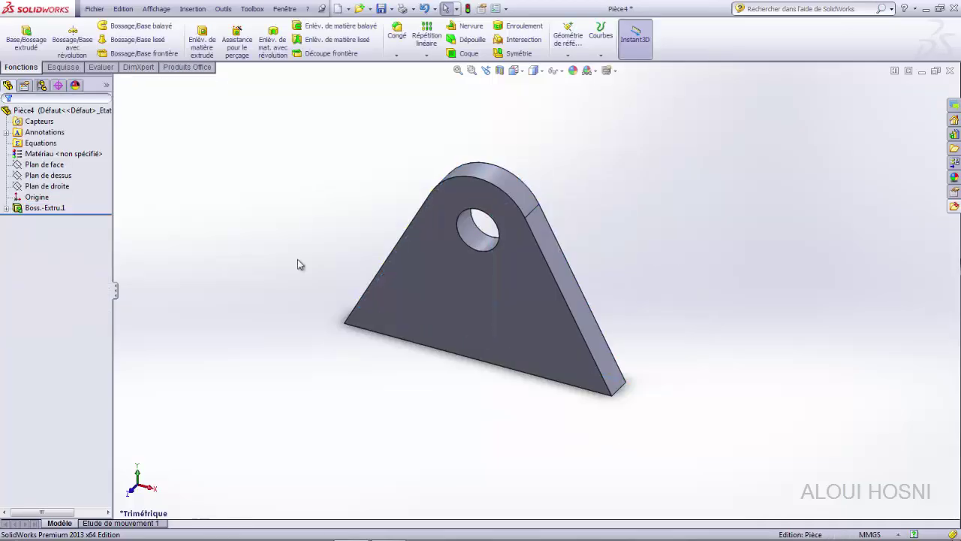
Step: Start a new sketch on the plate's large front face and view it straight on
middle_click_drag(297, 260, 292, 258)
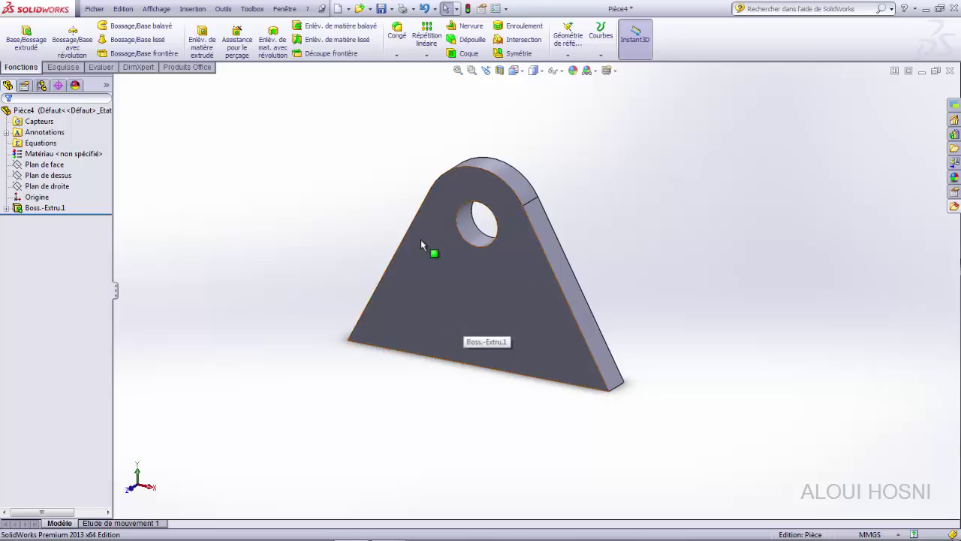
middle_click_drag(521, 247, 631, 322)
middle_click_drag(663, 293, 777, 299)
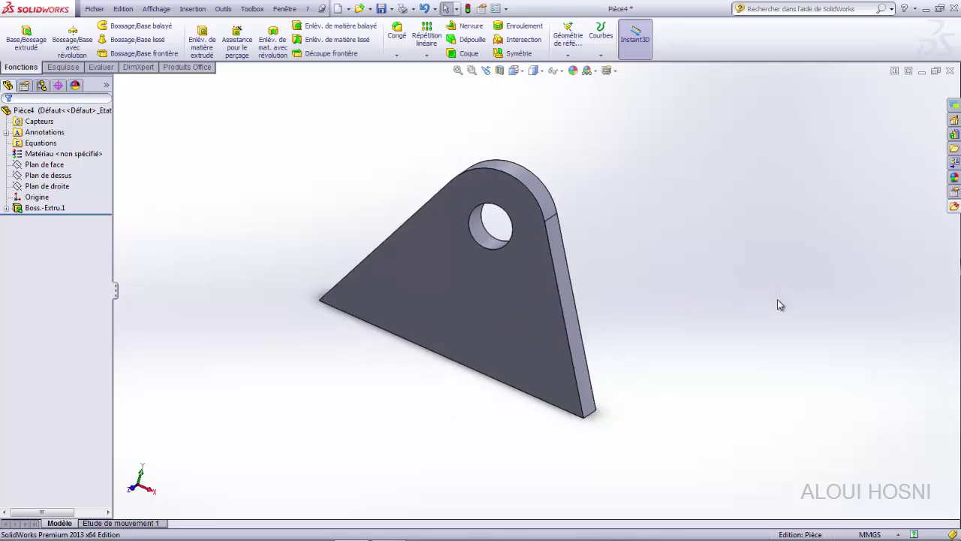
left_click(477, 301)
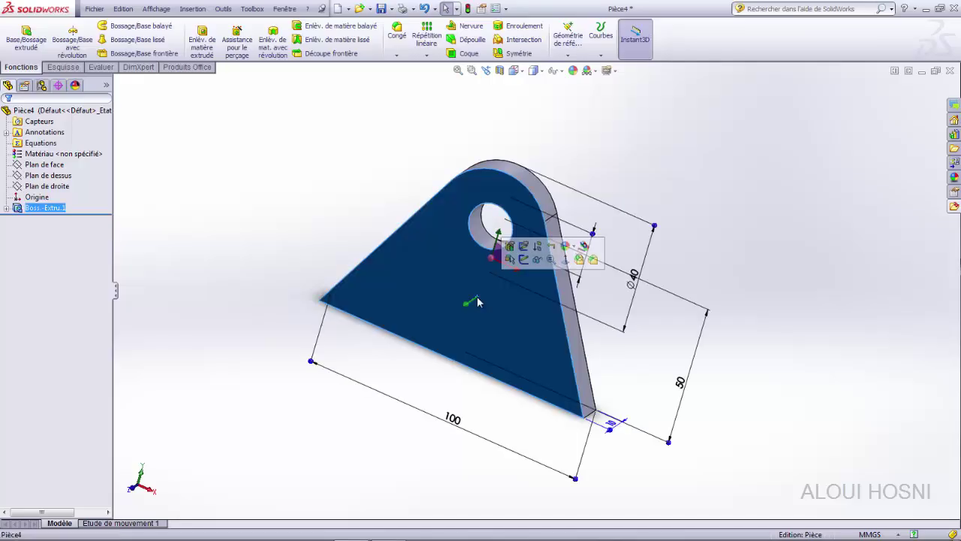
left_click(523, 259)
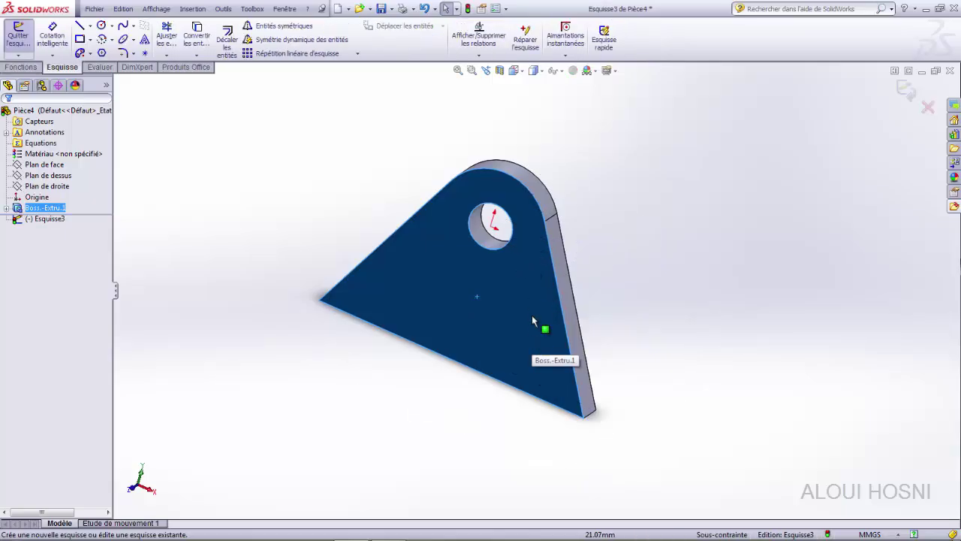
left_click(61, 218)
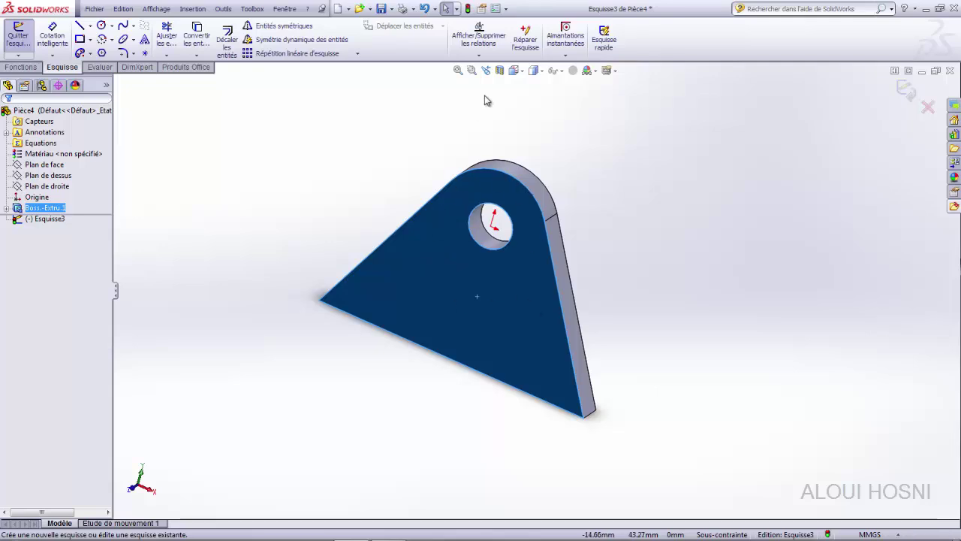
left_click(515, 70)
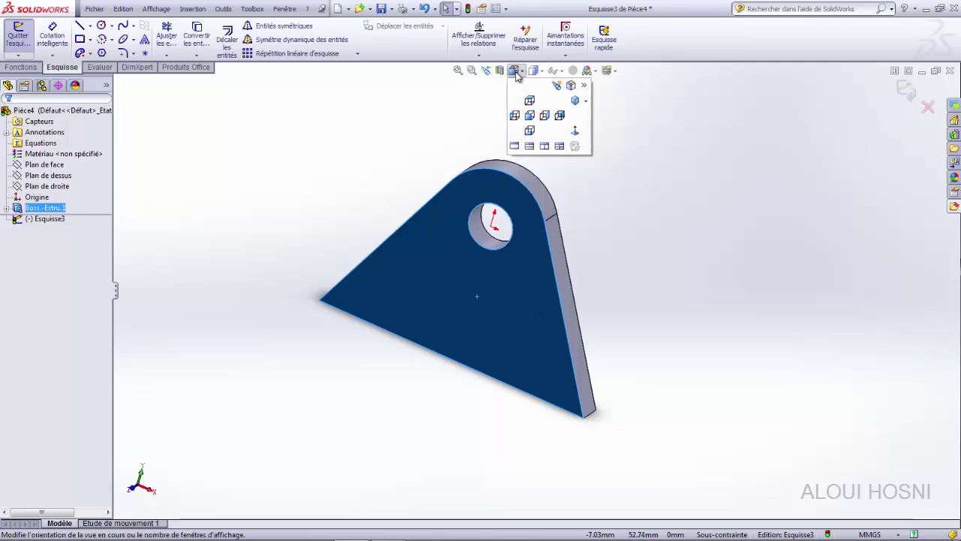
left_click(575, 132)
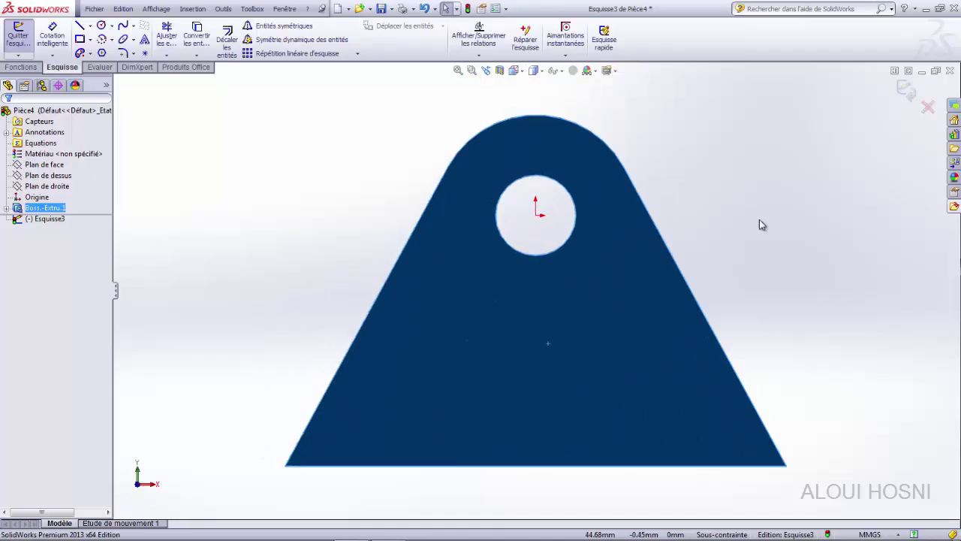
scroll(682, 304, "up", 3)
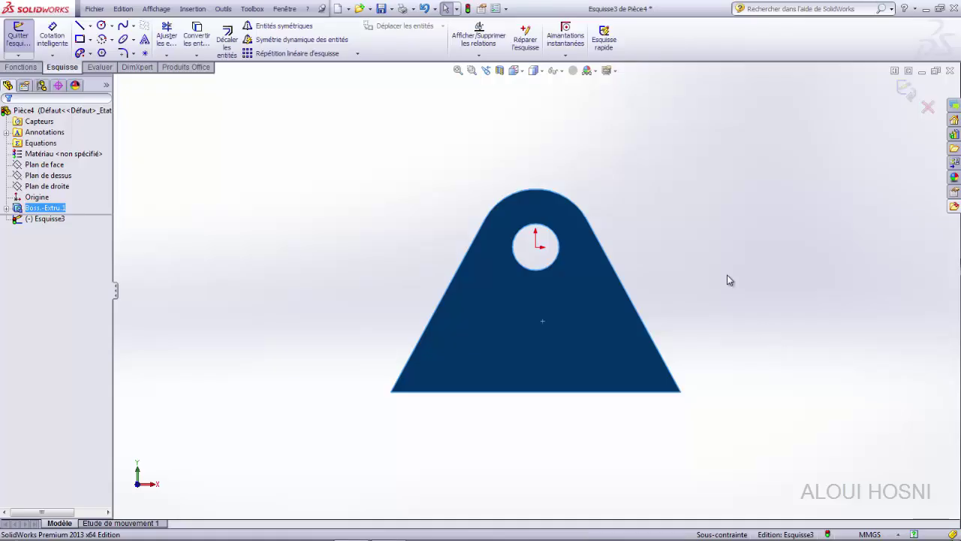
left_click(314, 221)
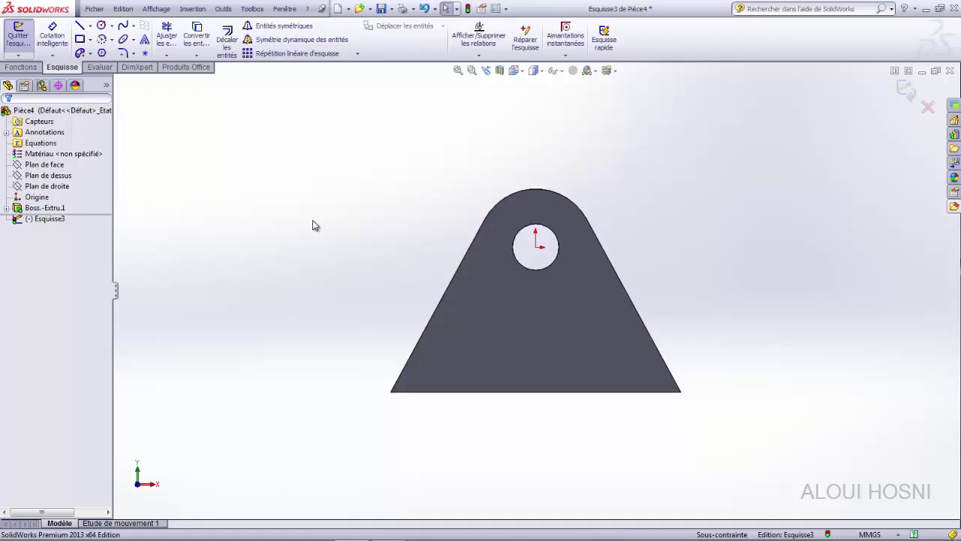
Step: Convert the circular edge of the 16 mm hole into a sketch circle on the front face
left_click(198, 39)
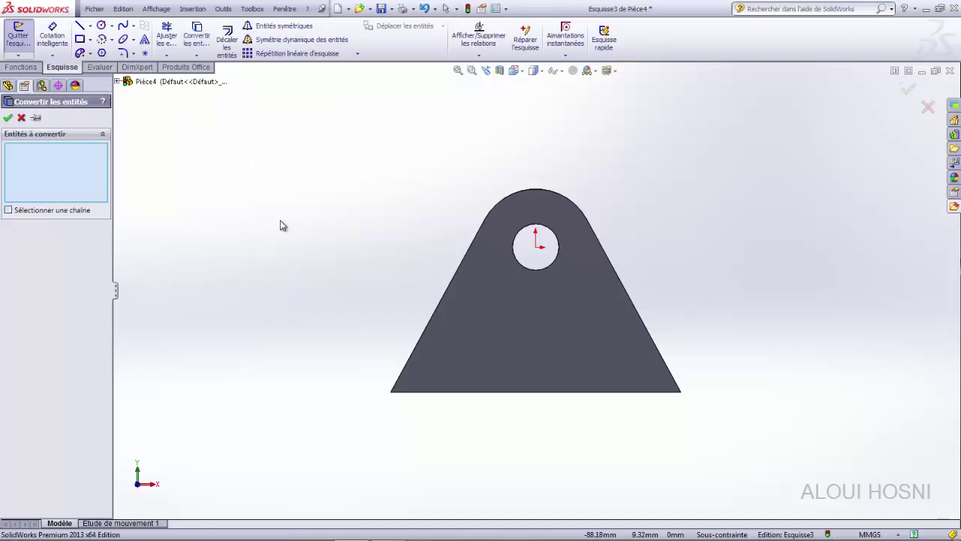
left_click(530, 229)
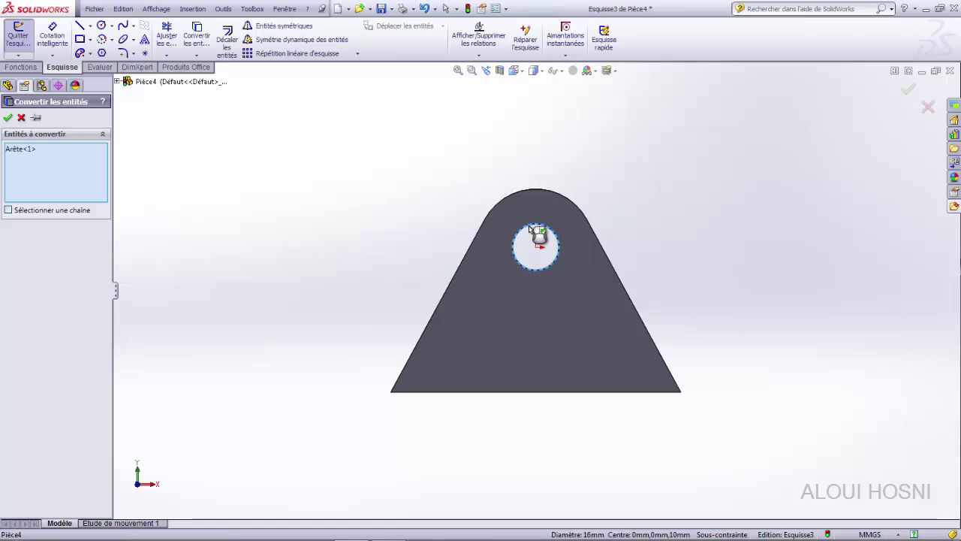
left_click(7, 117)
left_click(47, 219)
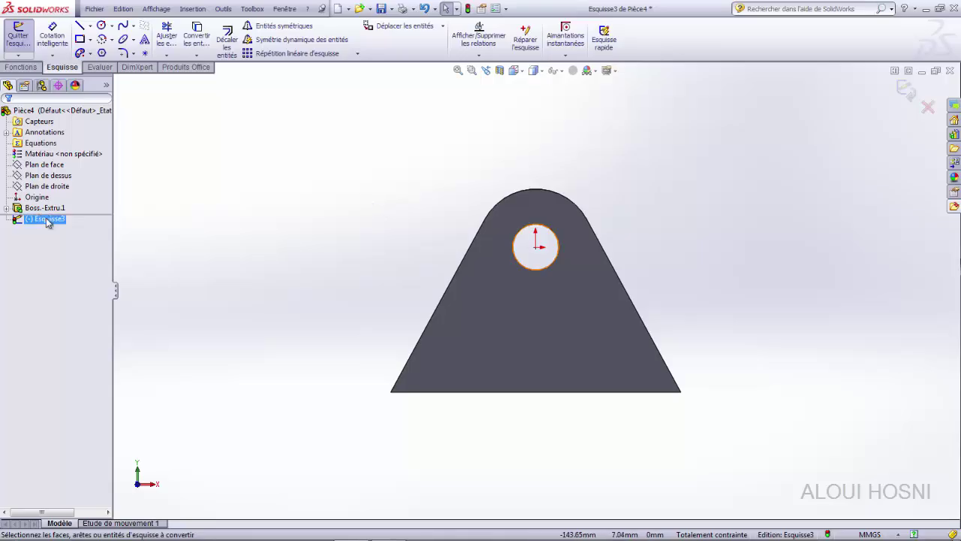
left_click(524, 259)
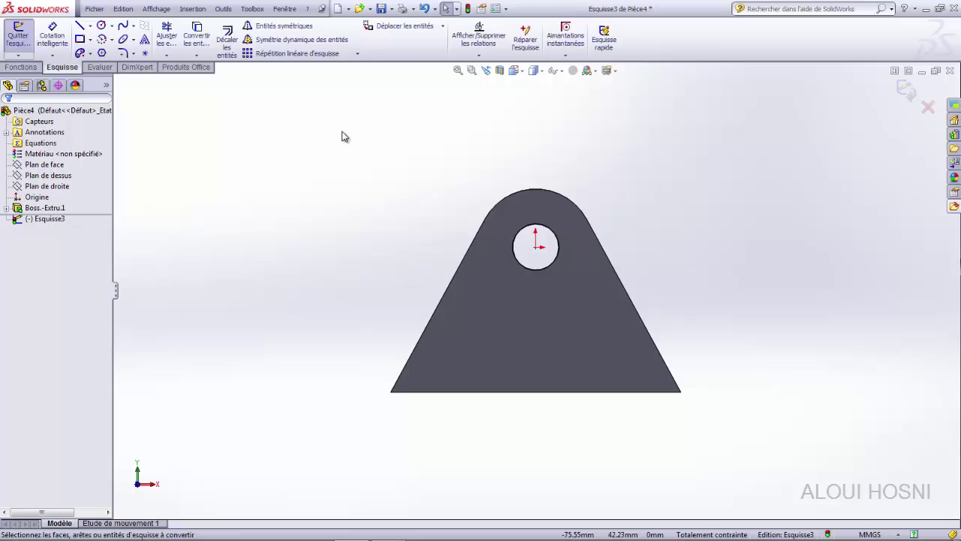
Step: Draw a 20 mm radius circle centred on the hole, reaching the plate's rounded top edge
left_click(102, 24)
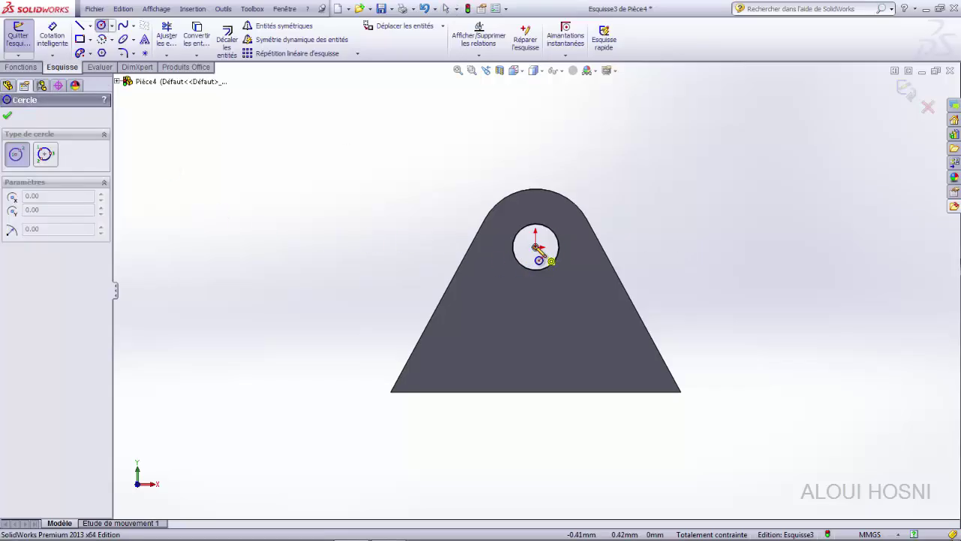
left_click(532, 225)
left_click(535, 246)
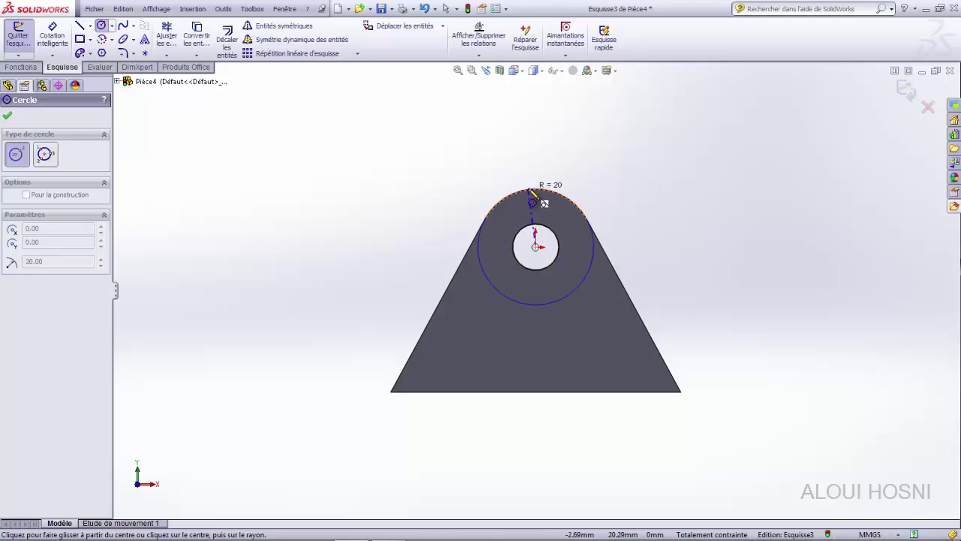
left_click(533, 192)
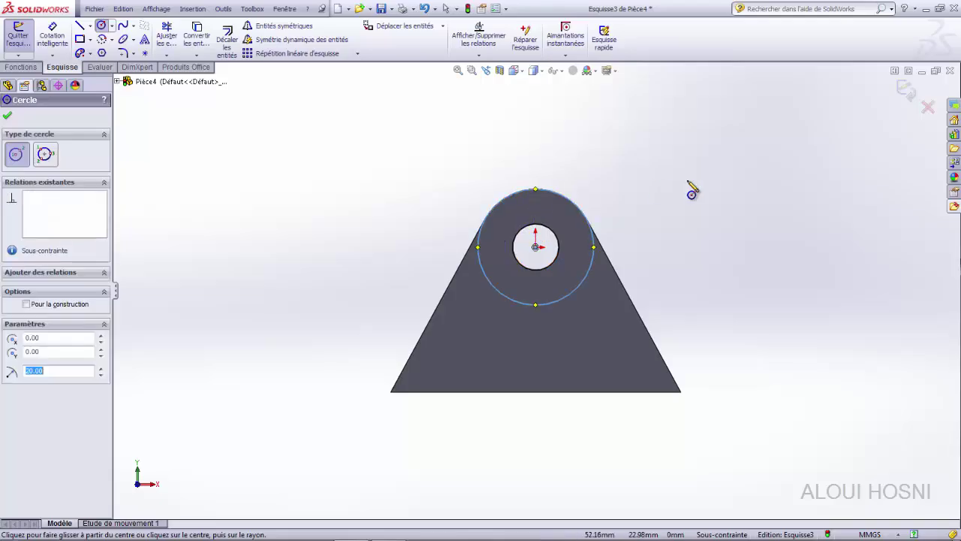
left_click(7, 115)
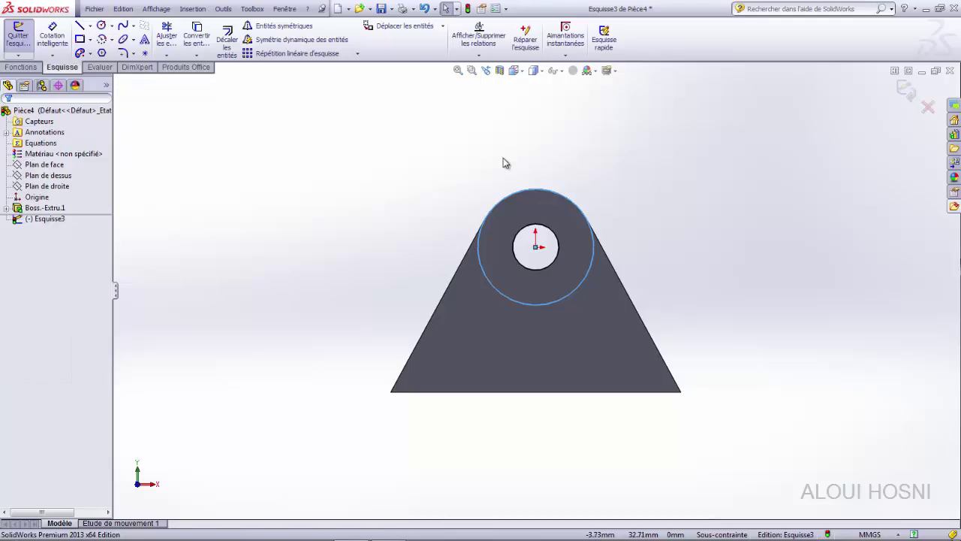
Step: Extrude the ring around the hole as a blind boss with a depth of 15-10 mm, merged with the plate
left_click(22, 66)
left_click(26, 38)
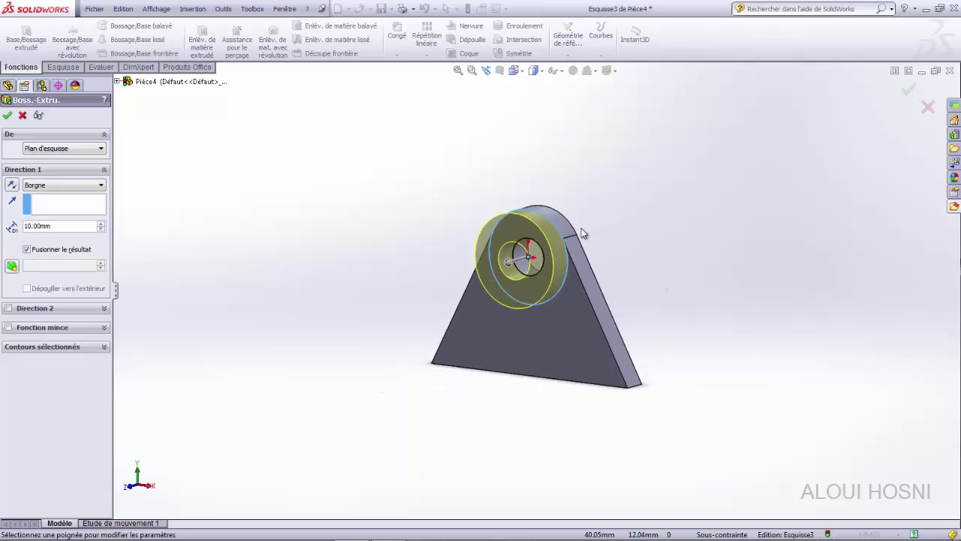
scroll(601, 238, "down", 3)
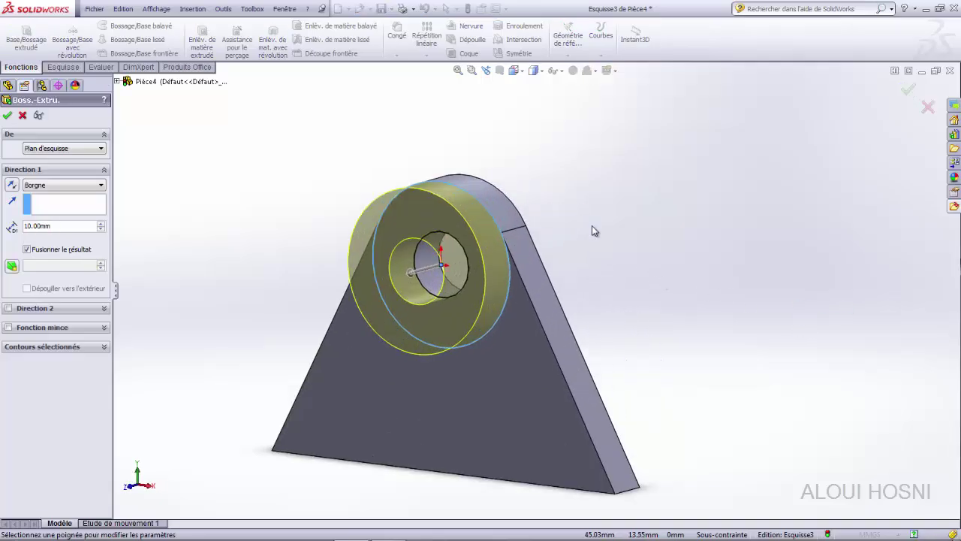
double_click(65, 224)
type("15-10")
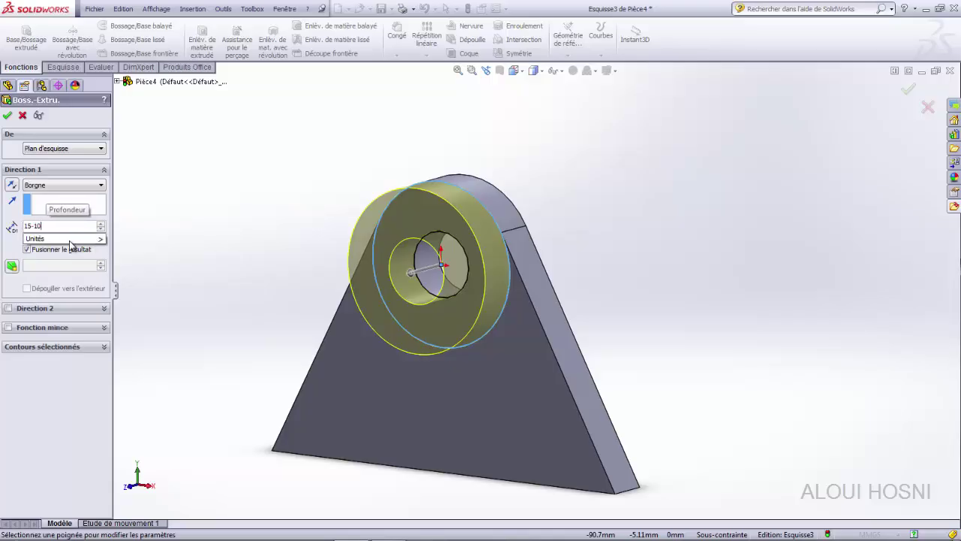
key("Return")
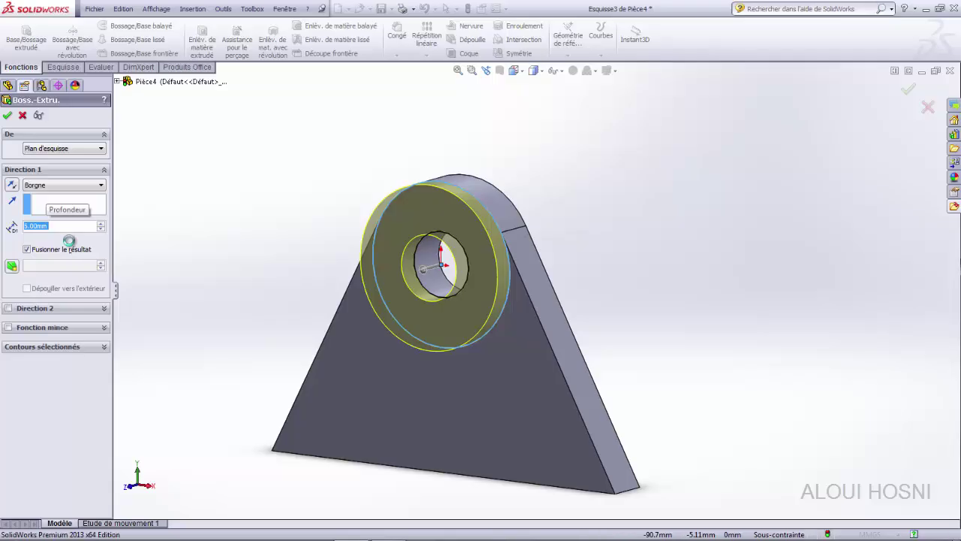
key("Return")
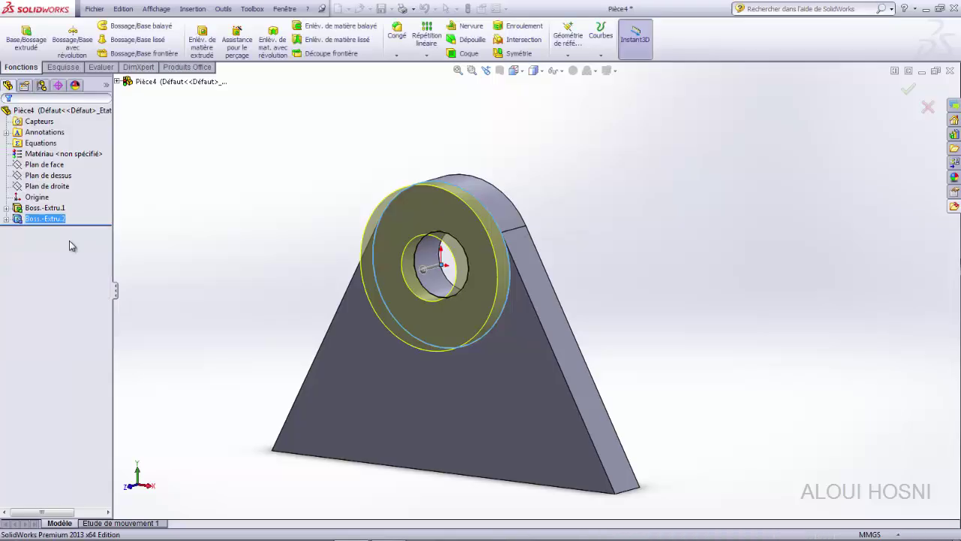
left_click(192, 219)
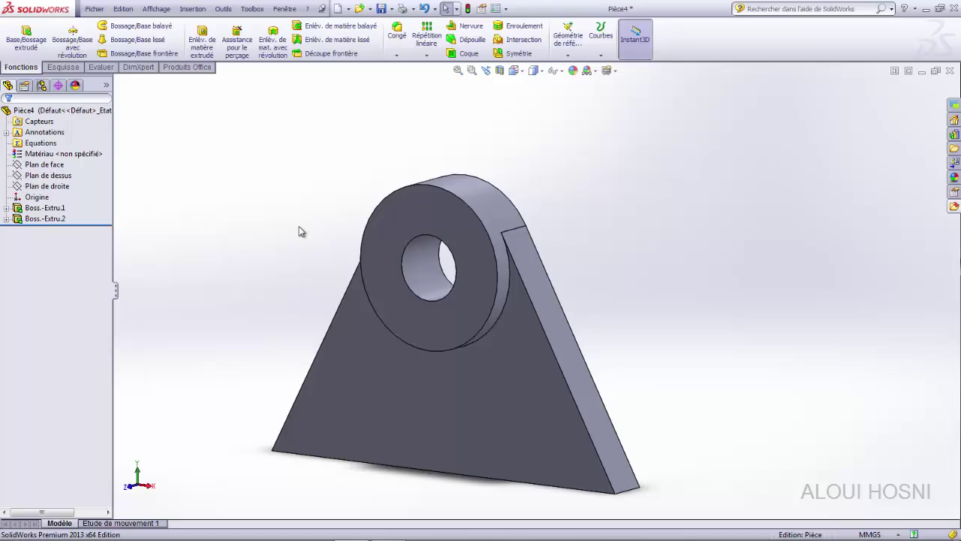
Step: Edit the ring boss, switch its merge result option off and on again, and accept the feature
left_click(6, 220)
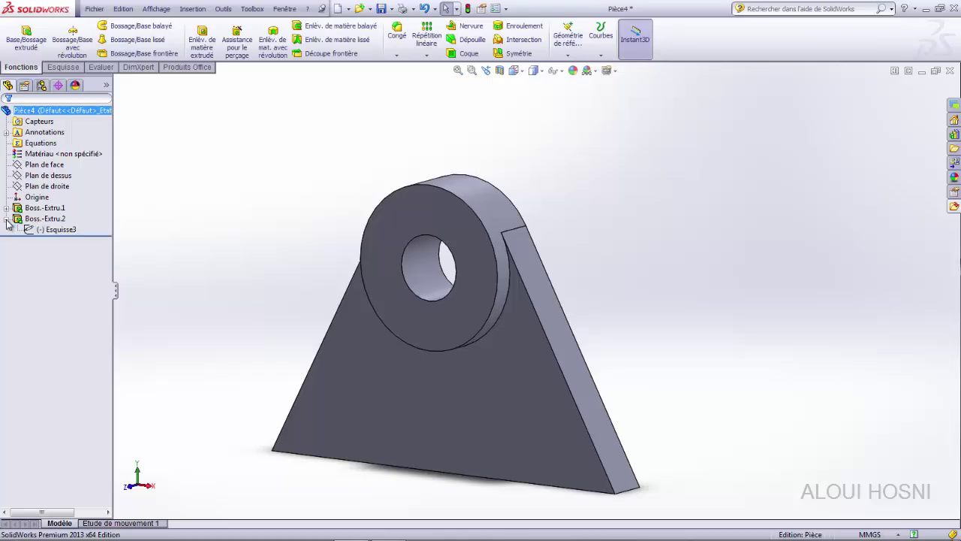
right_click(48, 221)
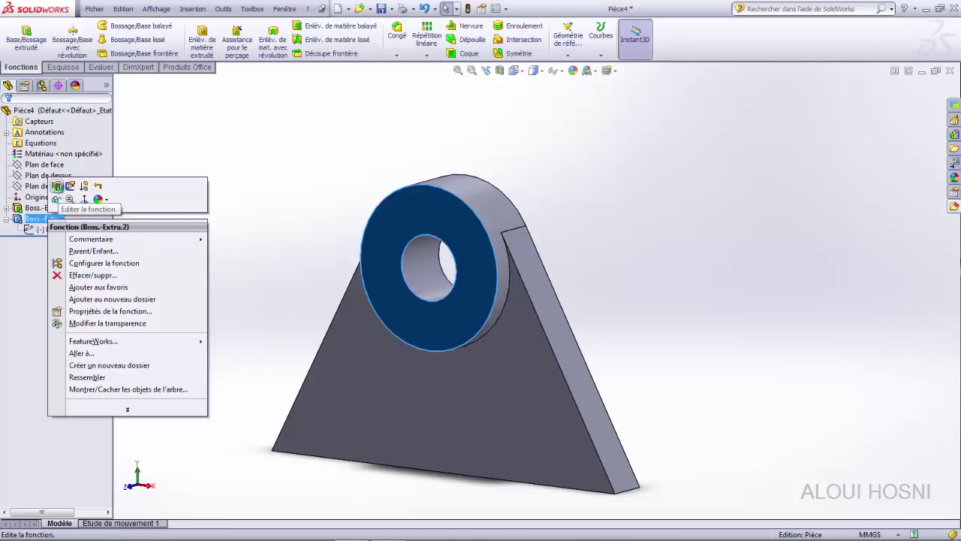
left_click(57, 187)
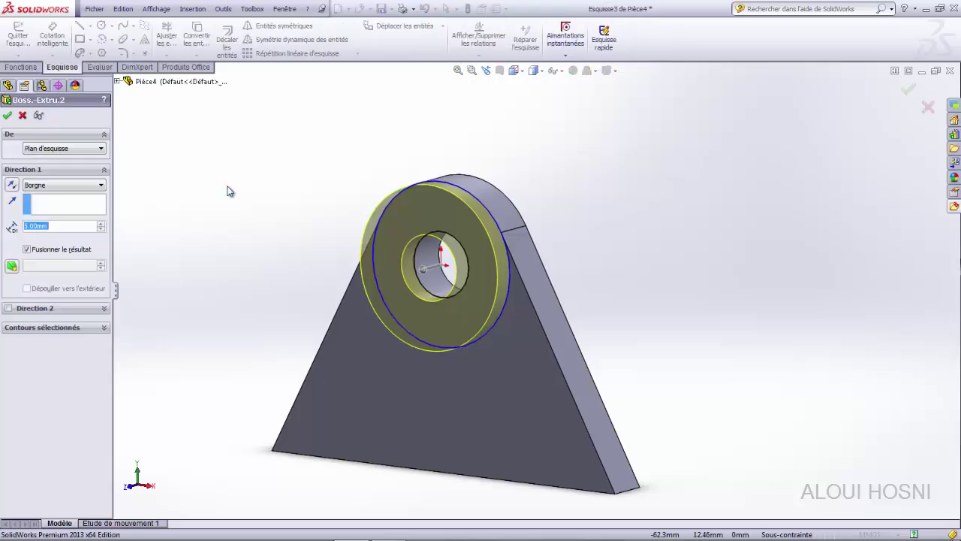
left_click(27, 251)
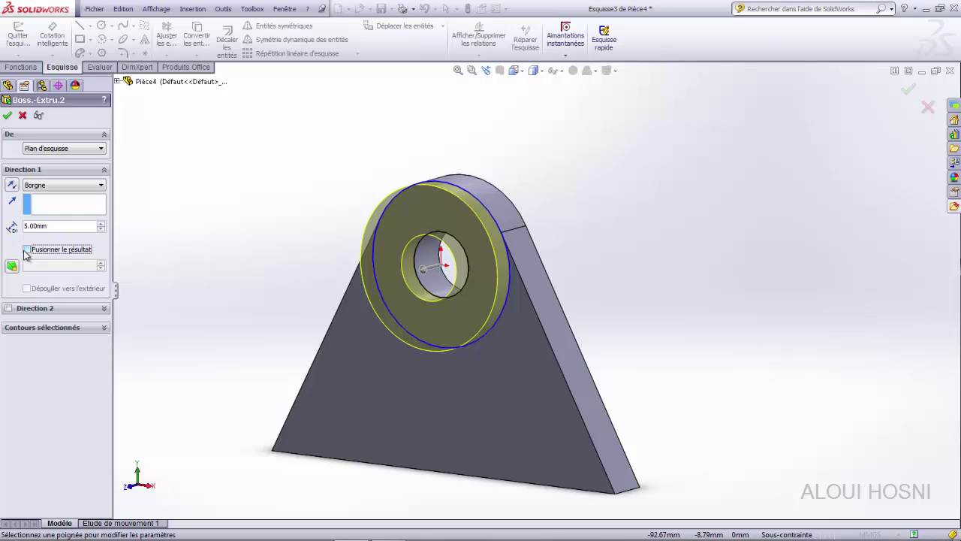
left_click(28, 250)
left_click(8, 115)
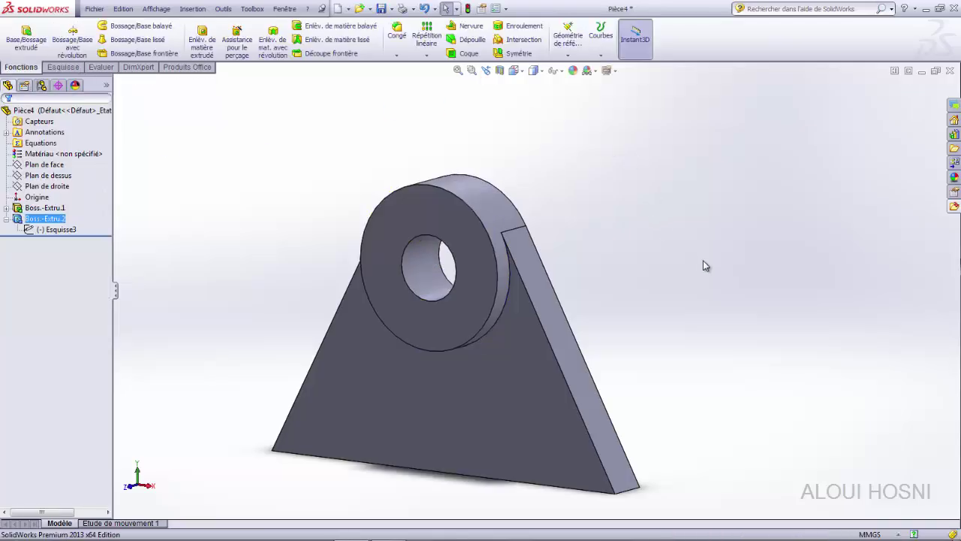
Step: Start a new sketch on the plate's narrow bottom face and view it straight on
middle_click_drag(767, 295, 755, 268)
scroll(667, 318, "up", 3)
middle_click_drag(659, 362, 647, 345)
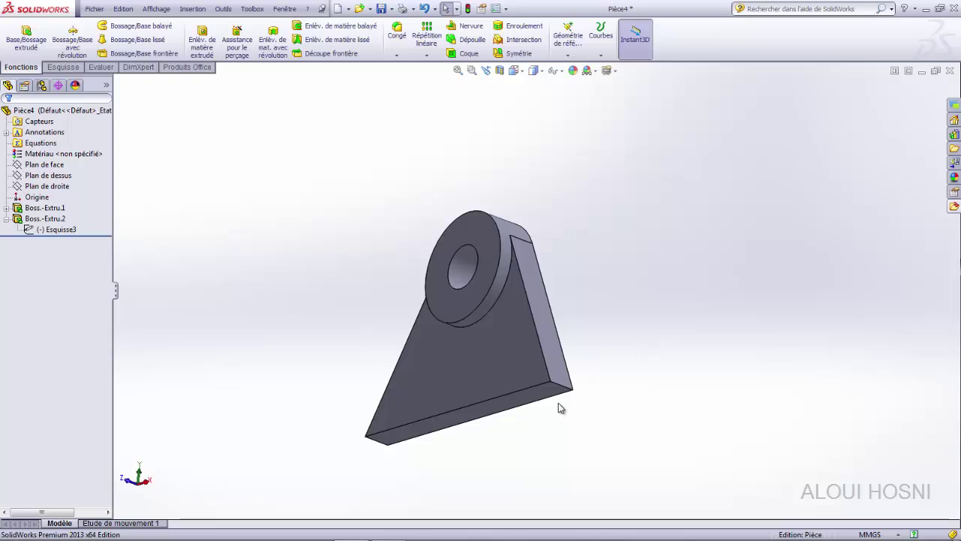
left_click(515, 402)
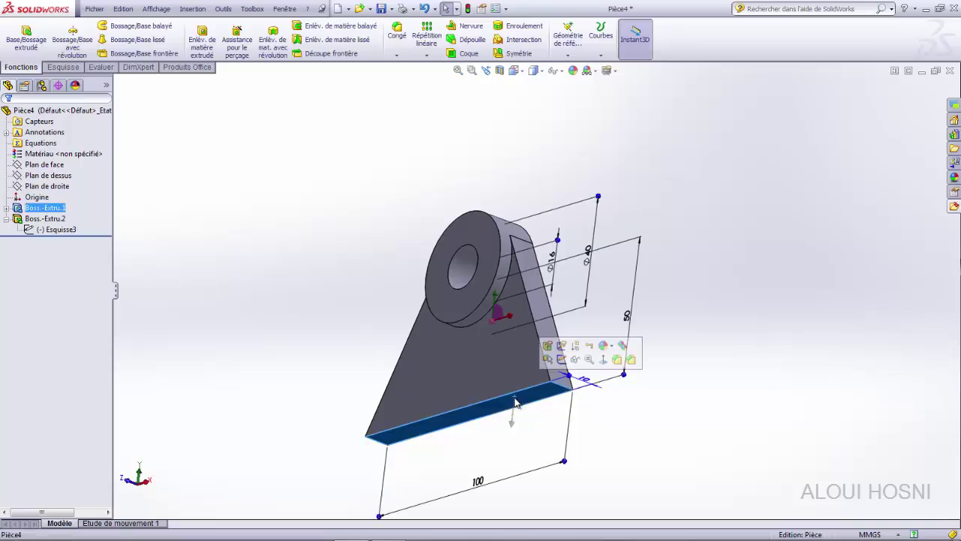
left_click(561, 361)
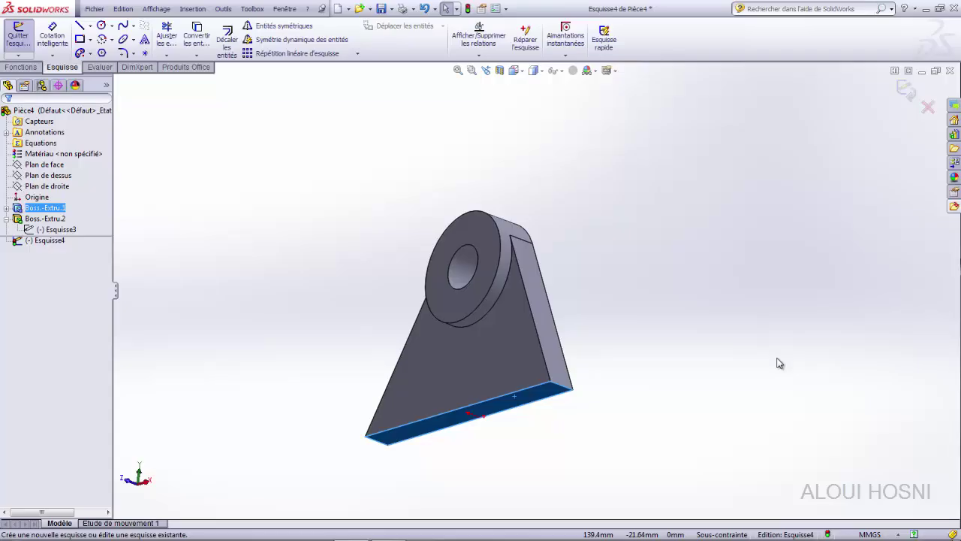
left_click(515, 70)
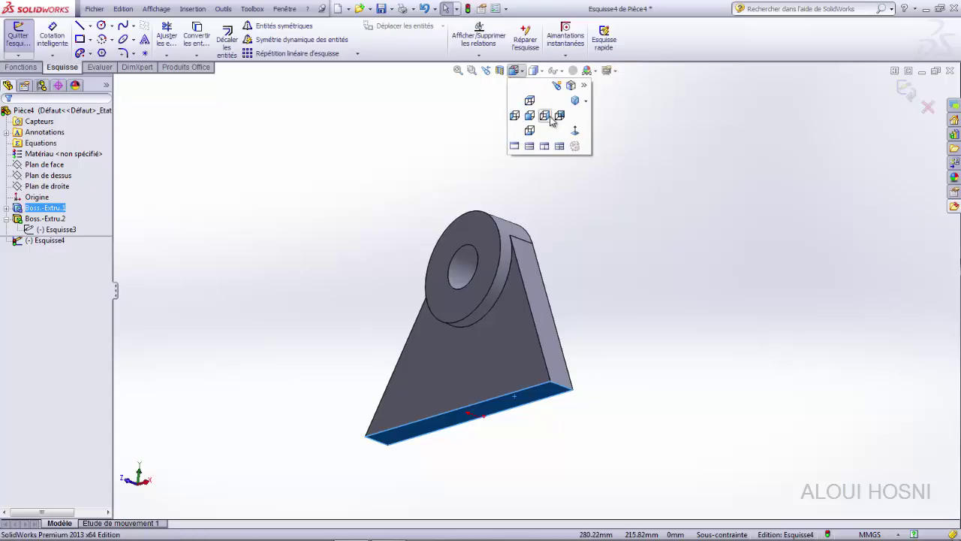
left_click(574, 132)
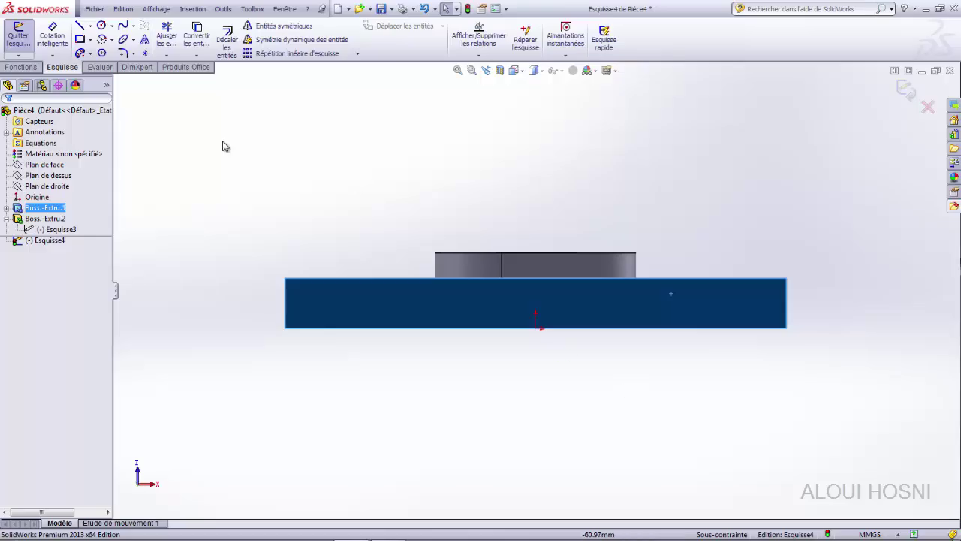
Step: Sketch a corner rectangle about 100 by 29 mm from the bottom face's ring-side corner, extending beyond the plate's back edge
left_click(80, 38)
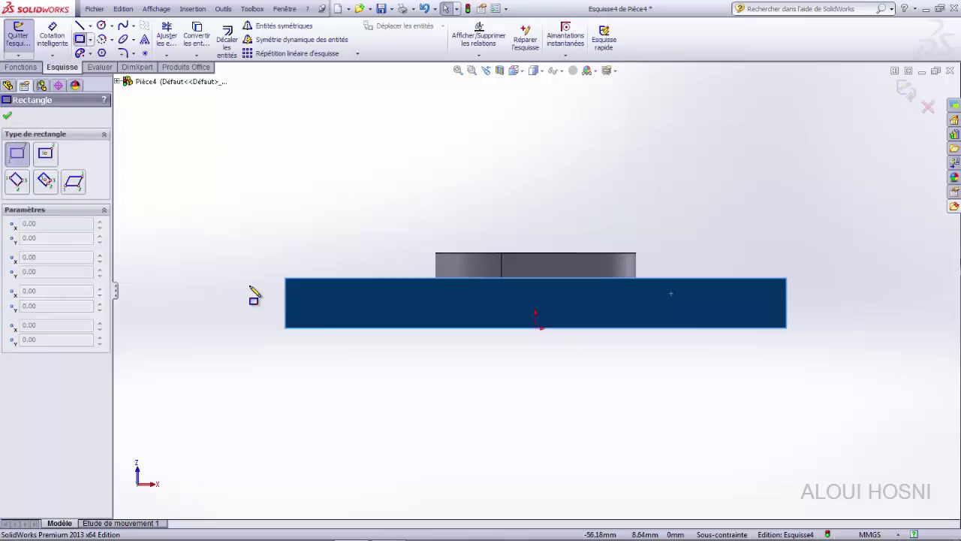
left_click(285, 279)
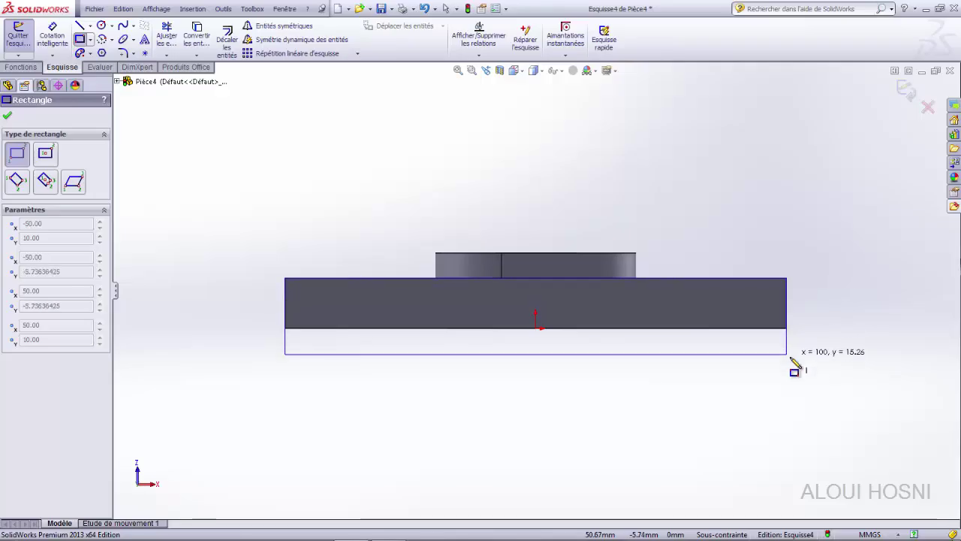
left_click(790, 421)
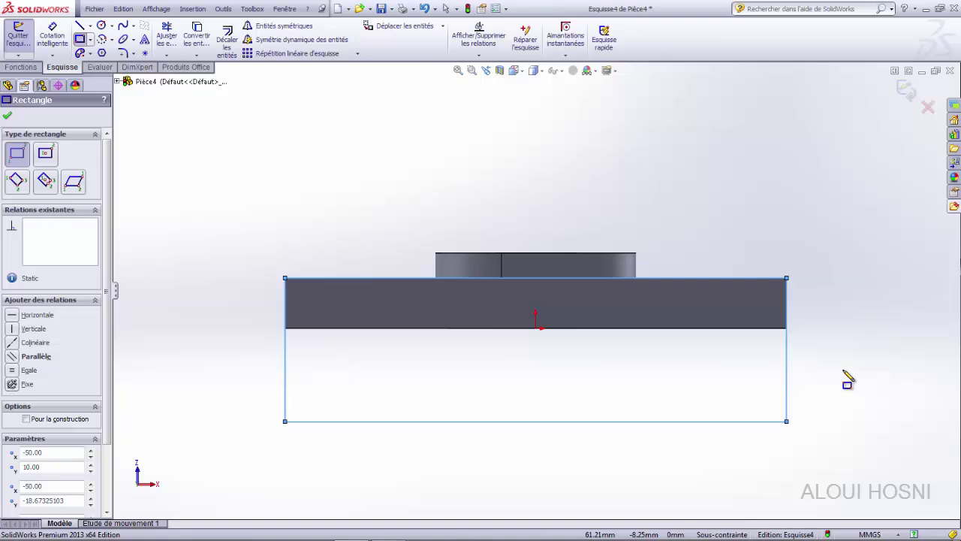
Step: Dimension the rectangle's short side and set it to 40 mm
right_click_drag(281, 142, 282, 152)
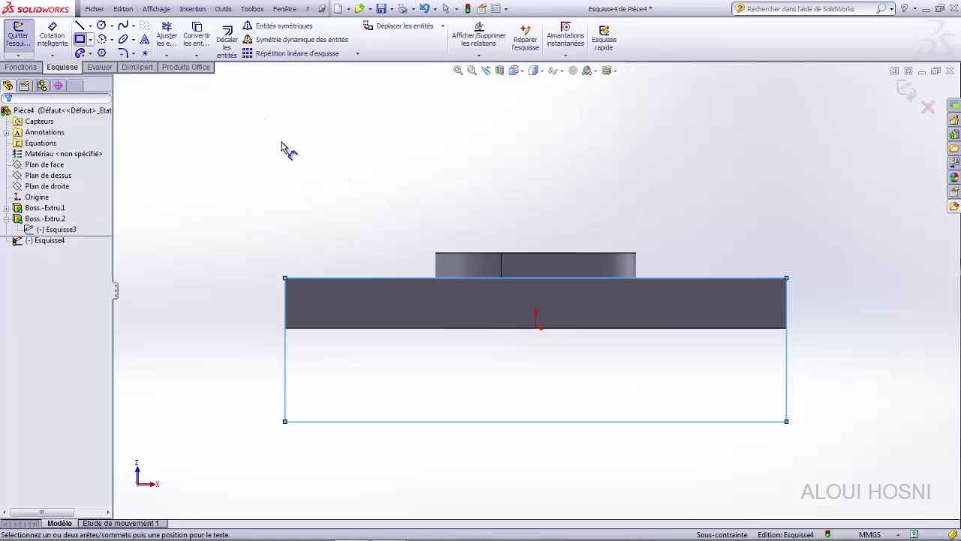
left_click(286, 376)
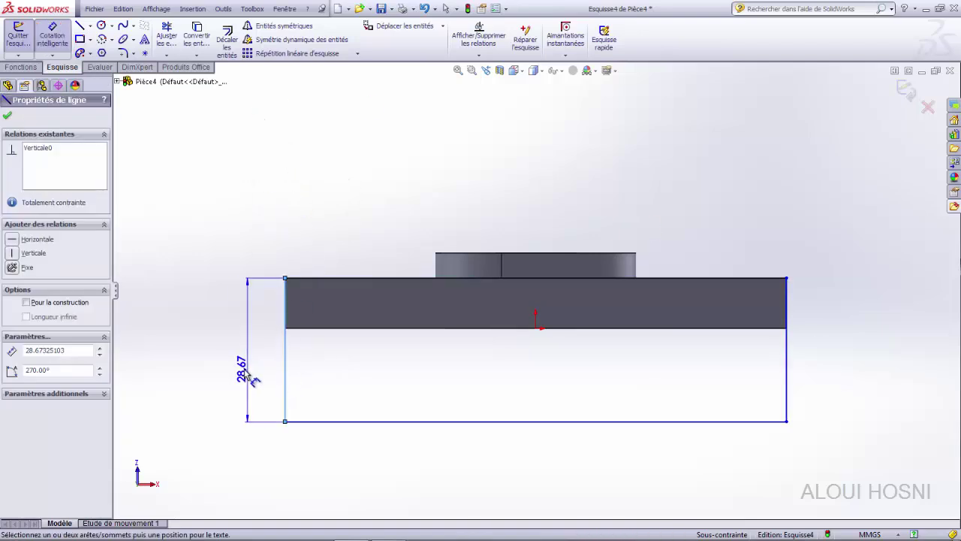
left_click(231, 358)
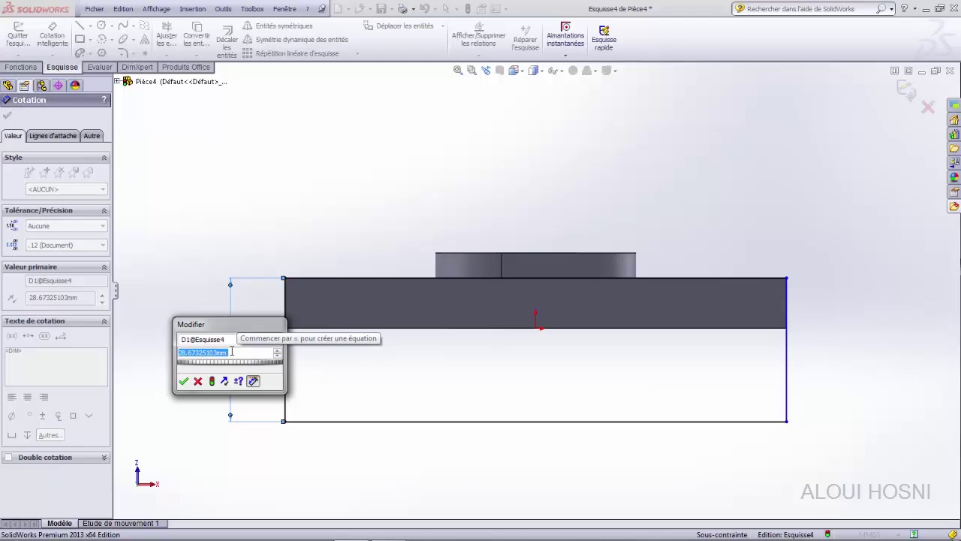
type("40")
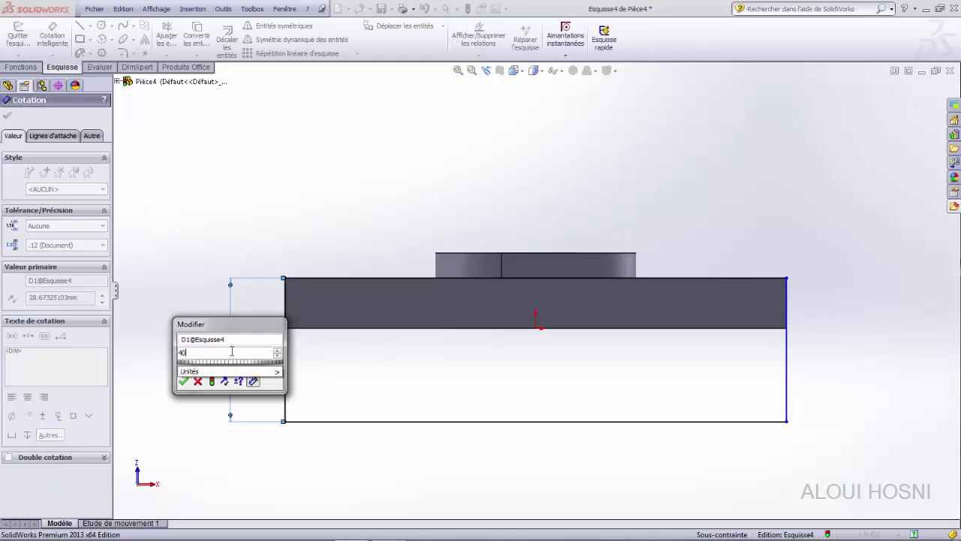
key("Return")
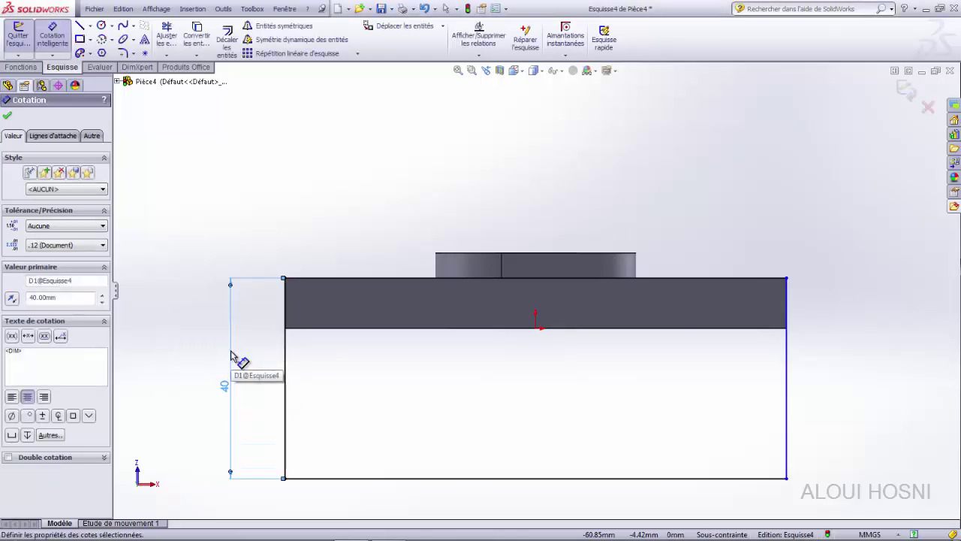
Step: Dimension the rectangle's long side at 100 mm and finish dimensioning
left_click(476, 478)
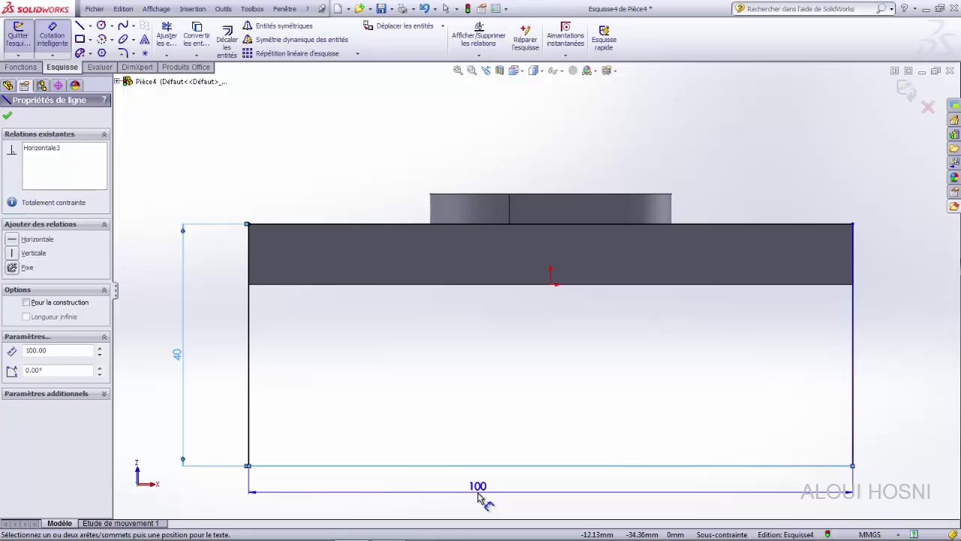
scroll(481, 495, "up", 2)
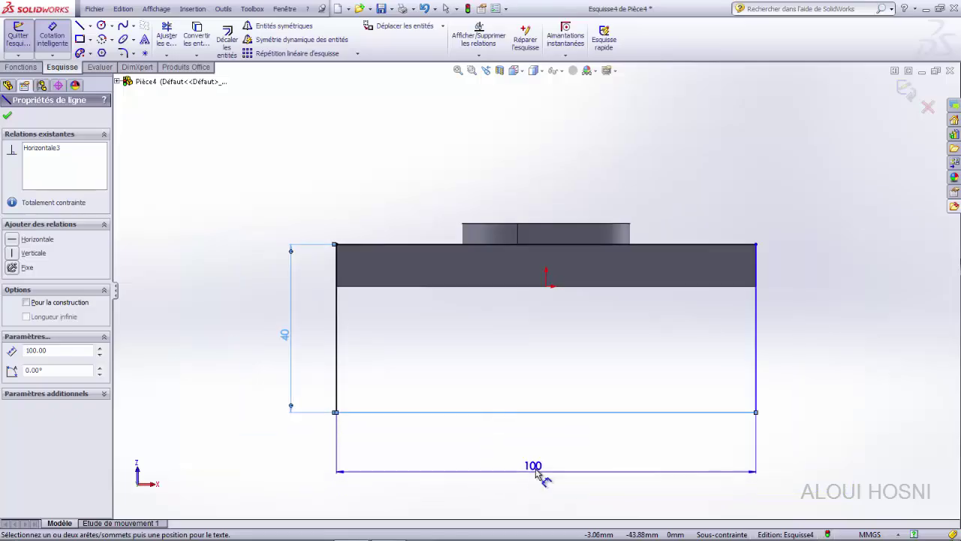
left_click(537, 463)
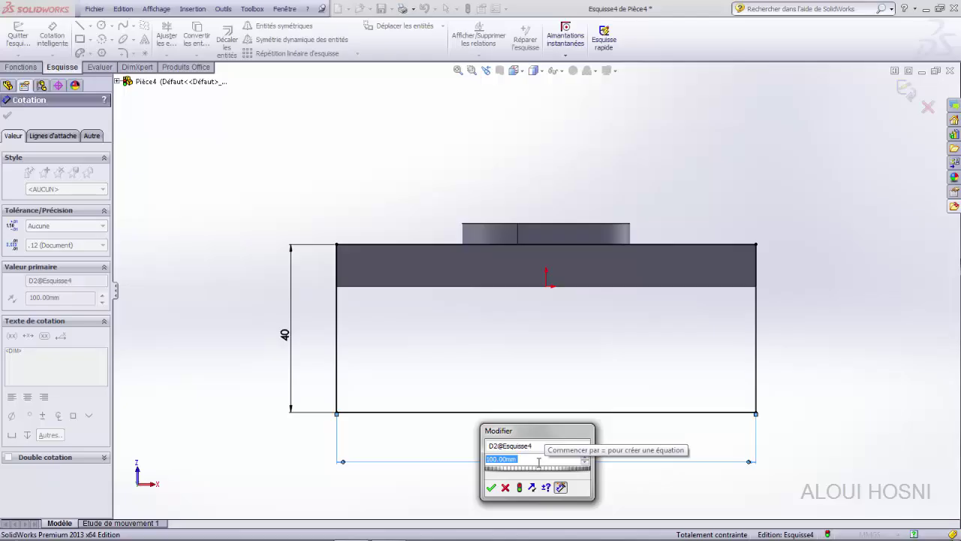
key("Return")
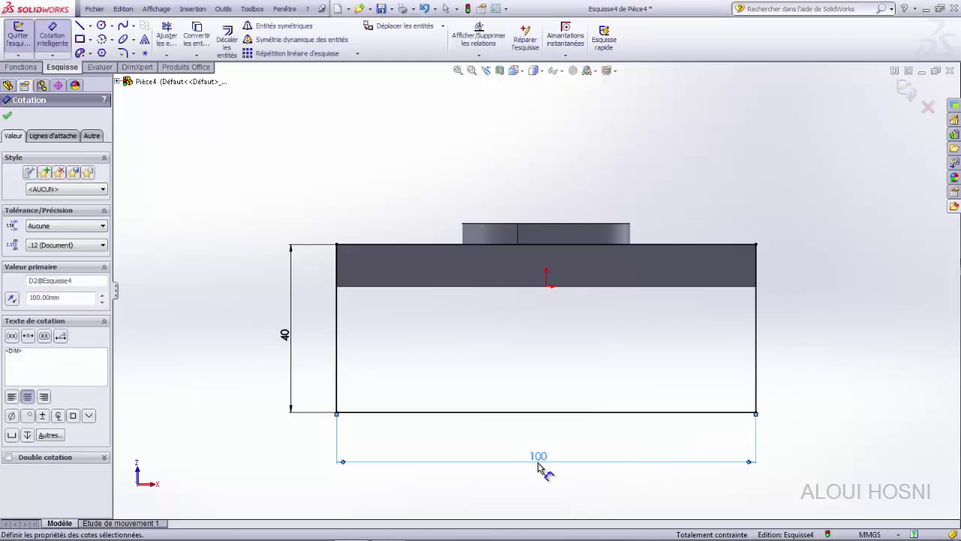
left_click(839, 360)
key("Escape")
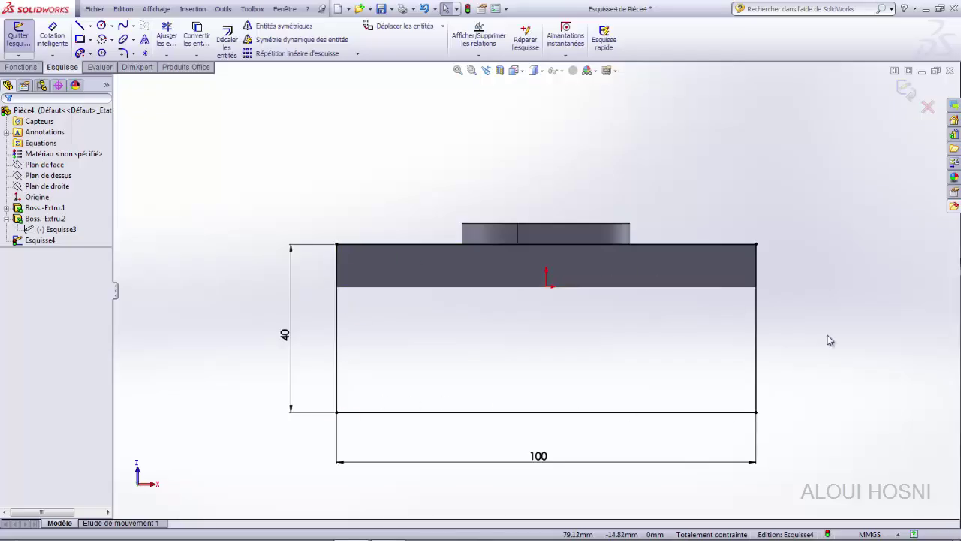
Step: Extrude the 100 by 40 mm rectangle 10 mm outward from the plate's bottom face, merged with the body
left_click(21, 67)
left_click(26, 38)
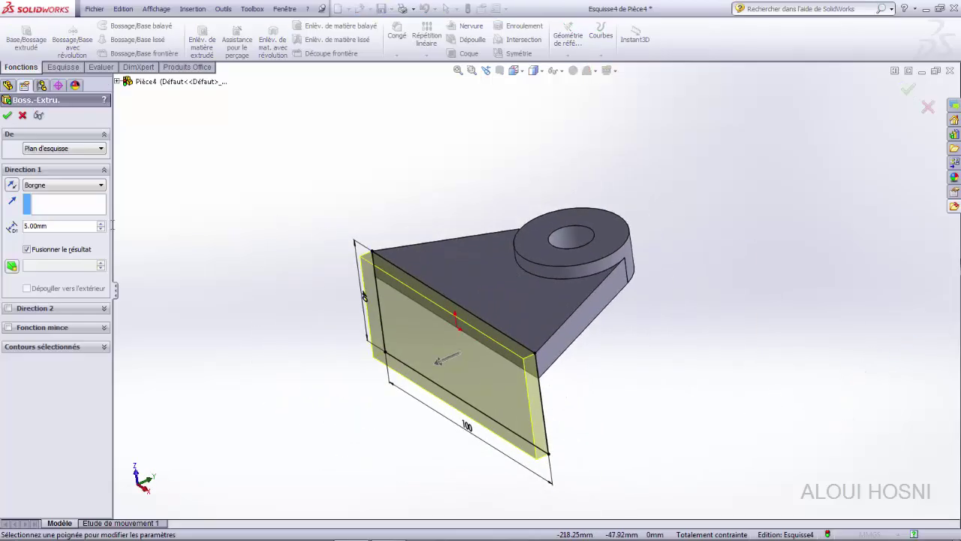
type("10")
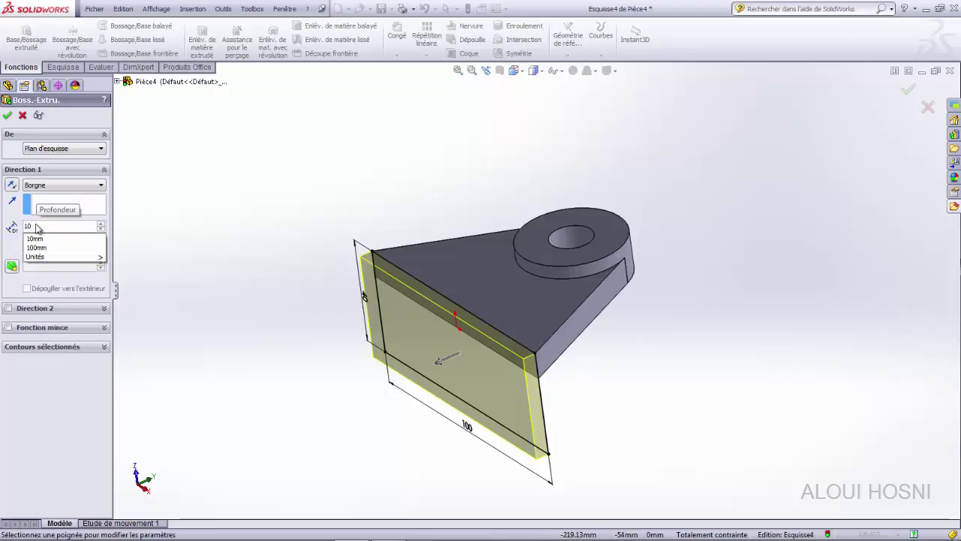
key("Return")
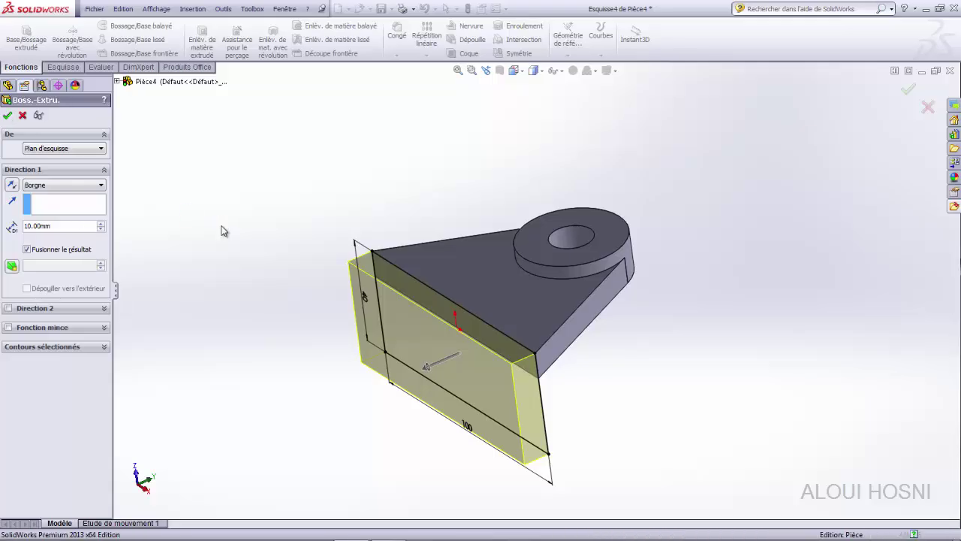
key("Return")
left_click(734, 429)
middle_click_drag(734, 430, 761, 383)
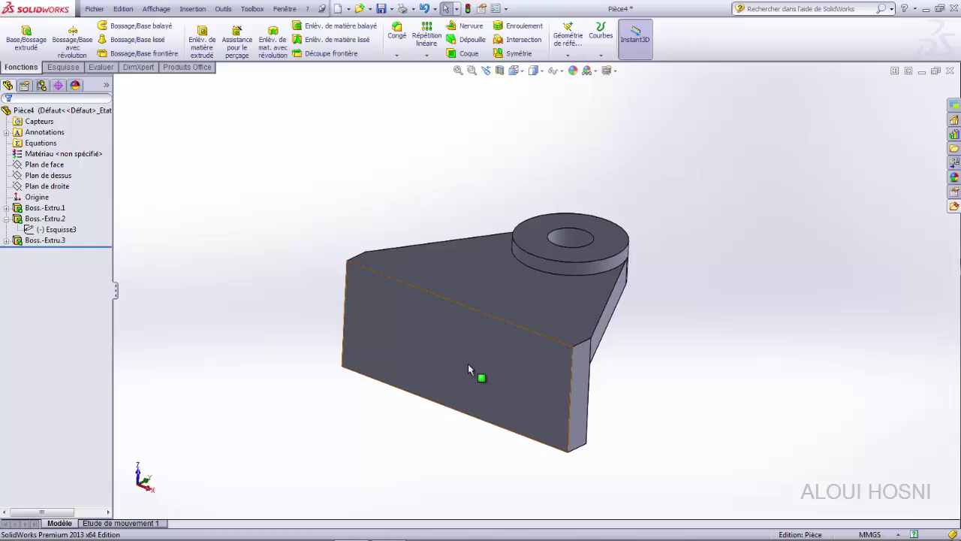
Step: Reopen the base plate's sketch for editing and view it straight on
left_click(7, 240)
left_click(43, 252)
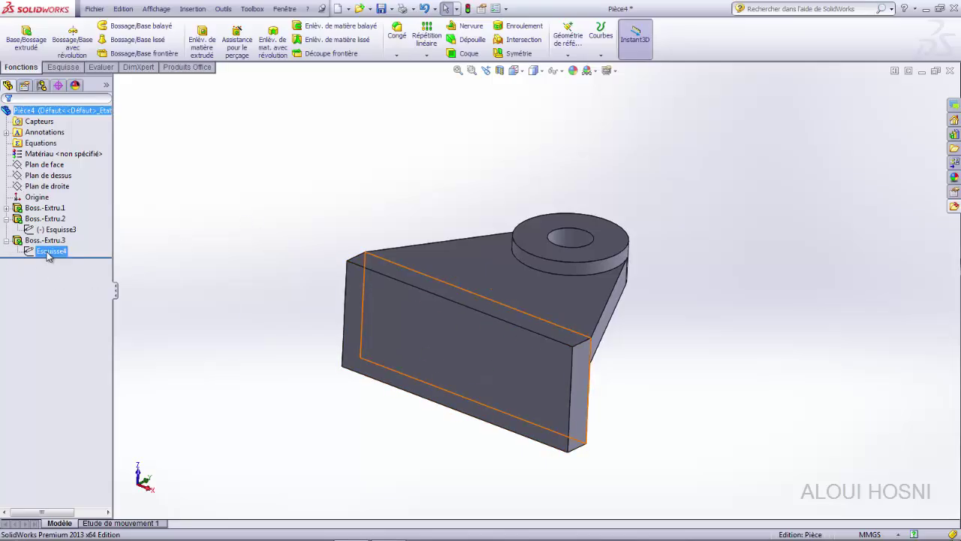
left_click(47, 254)
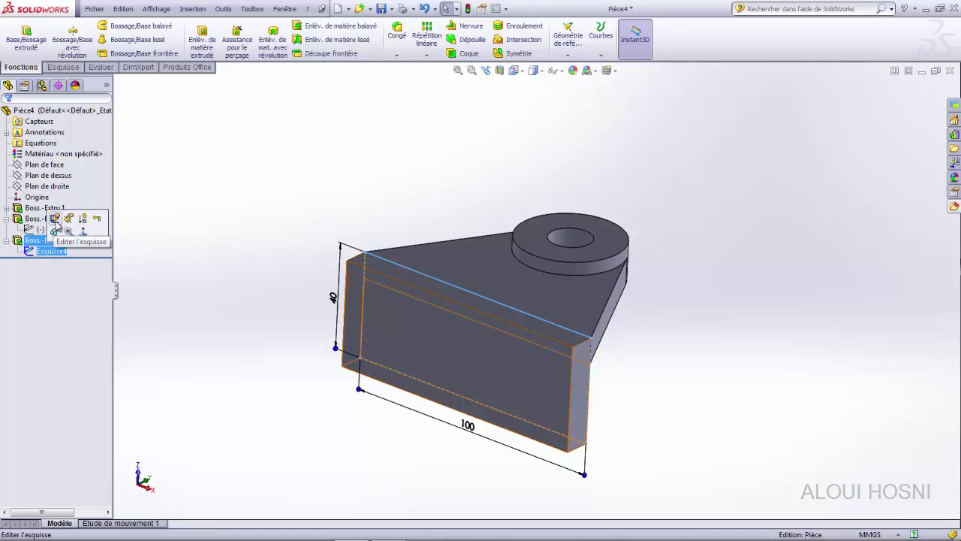
left_click(55, 218)
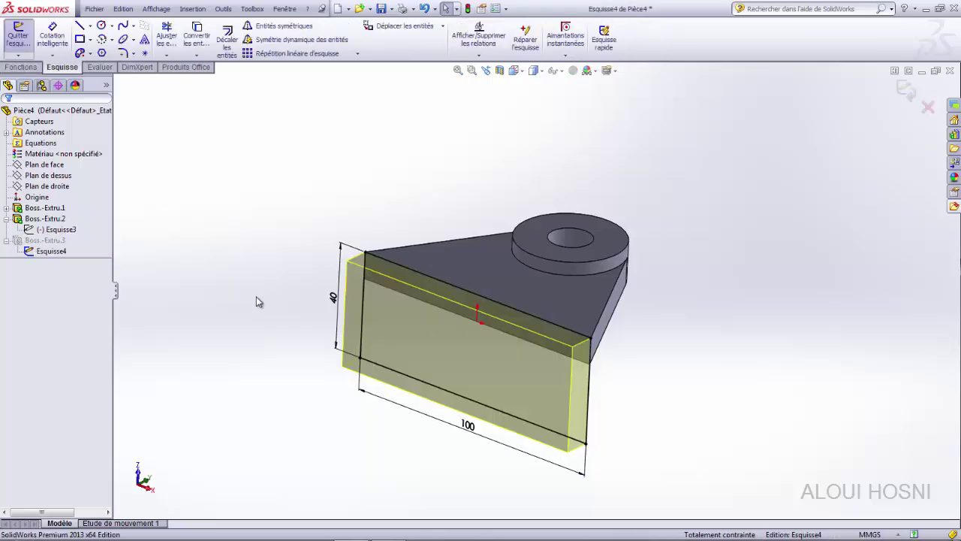
left_click(515, 70)
left_click(561, 117)
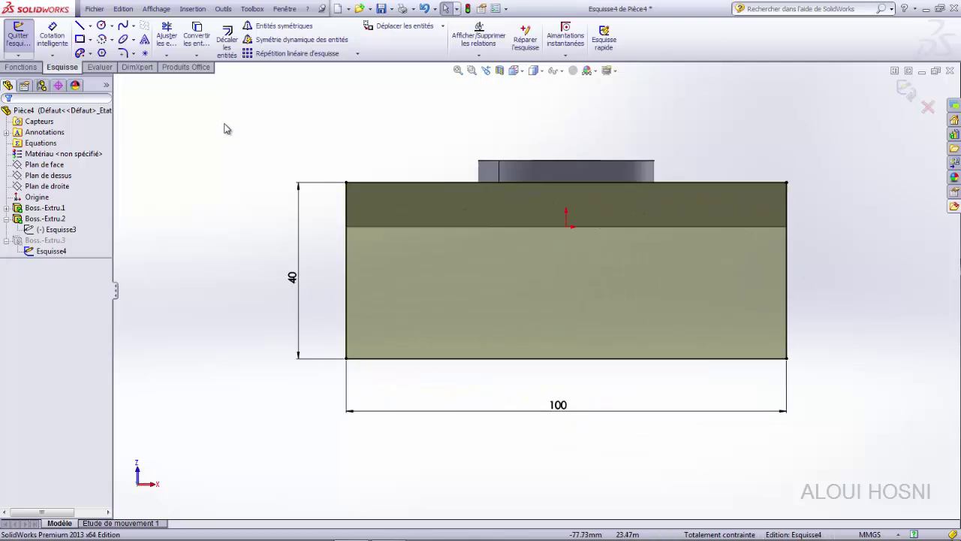
Step: Sketch two circles with radii about 5.7 and 5.2 mm, level with each other near the rectangle's two free corners
left_click(101, 26)
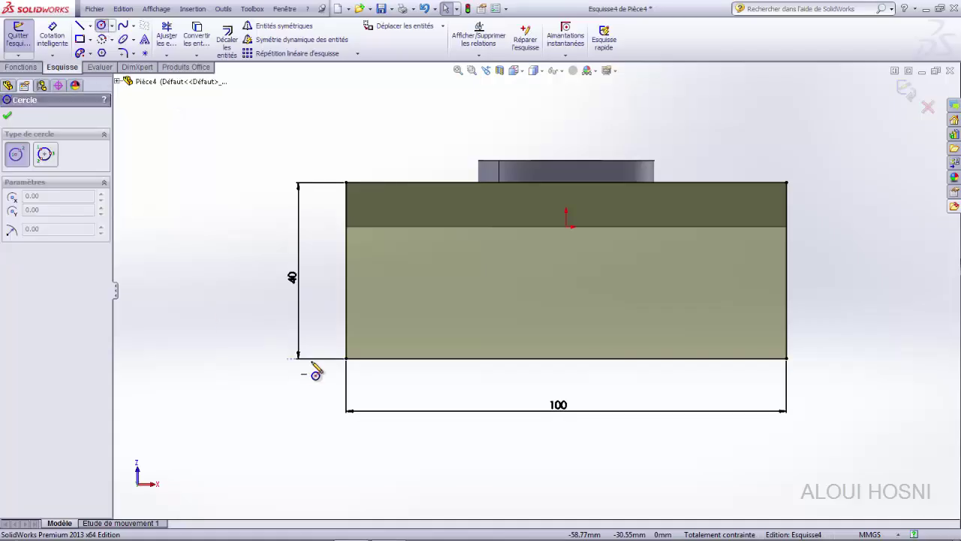
left_click(403, 310)
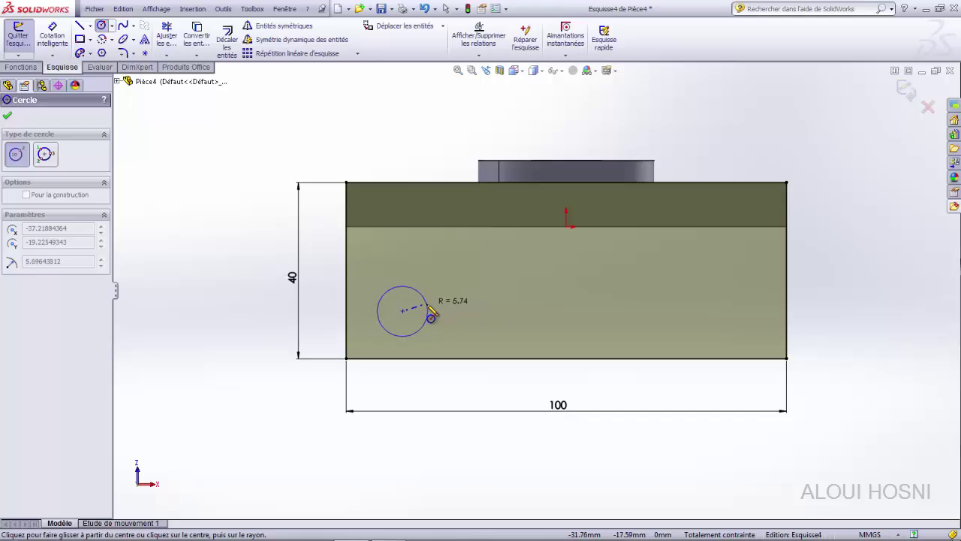
left_click(427, 314)
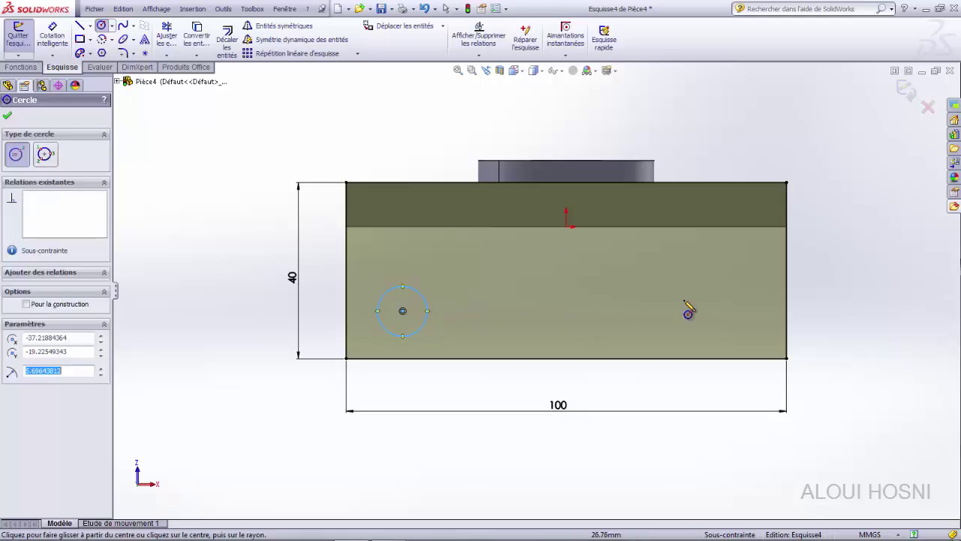
left_click(732, 310)
left_click(755, 307)
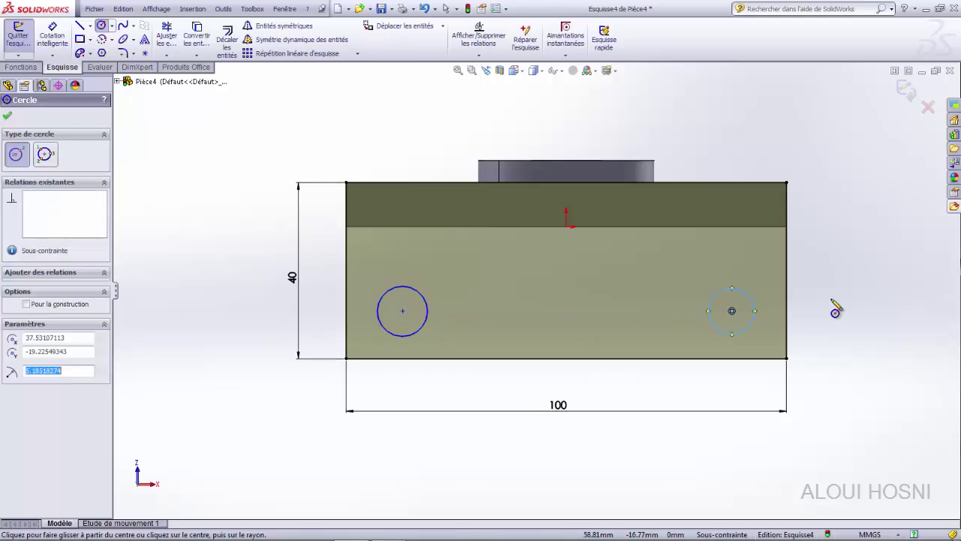
Step: Dimension the diameters of both circles at 10 mm
right_click_drag(850, 354, 849, 321)
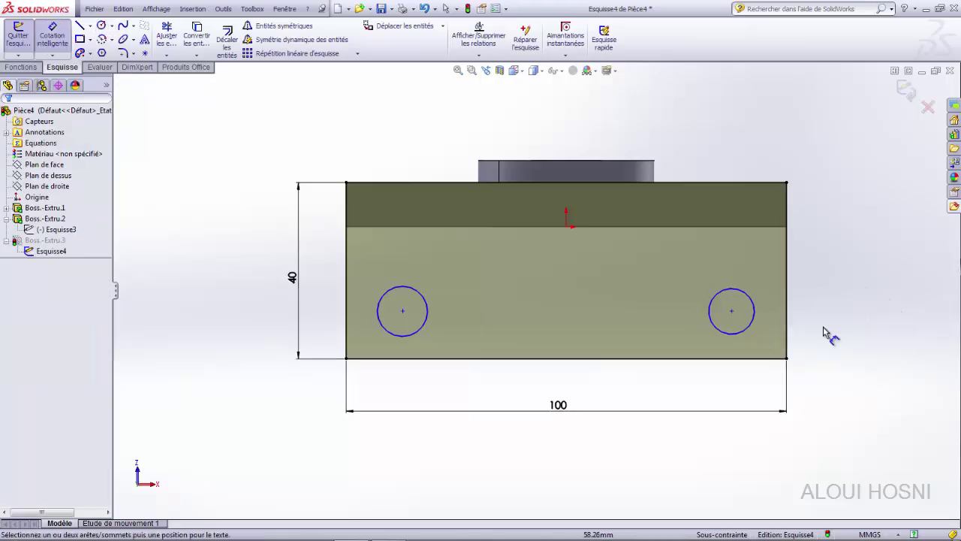
left_click(754, 322)
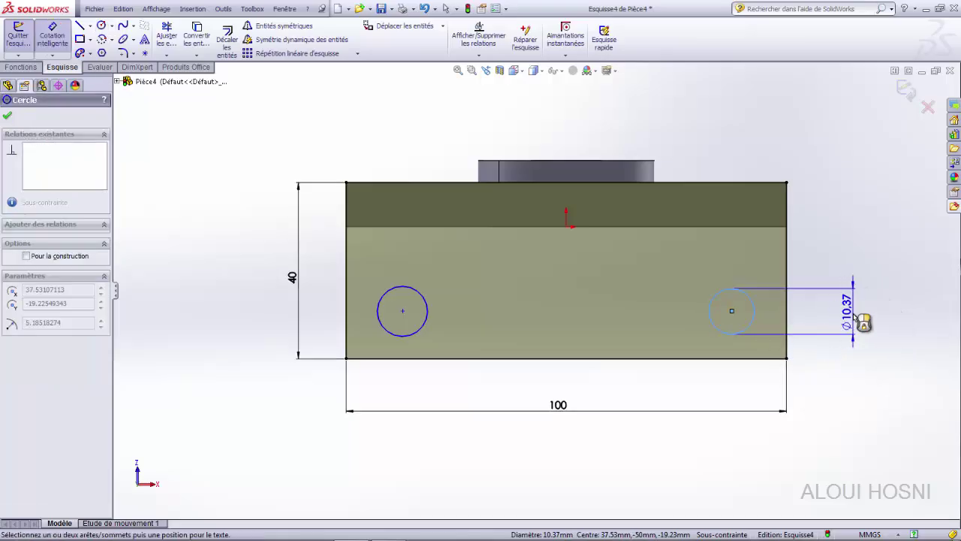
left_click(863, 321)
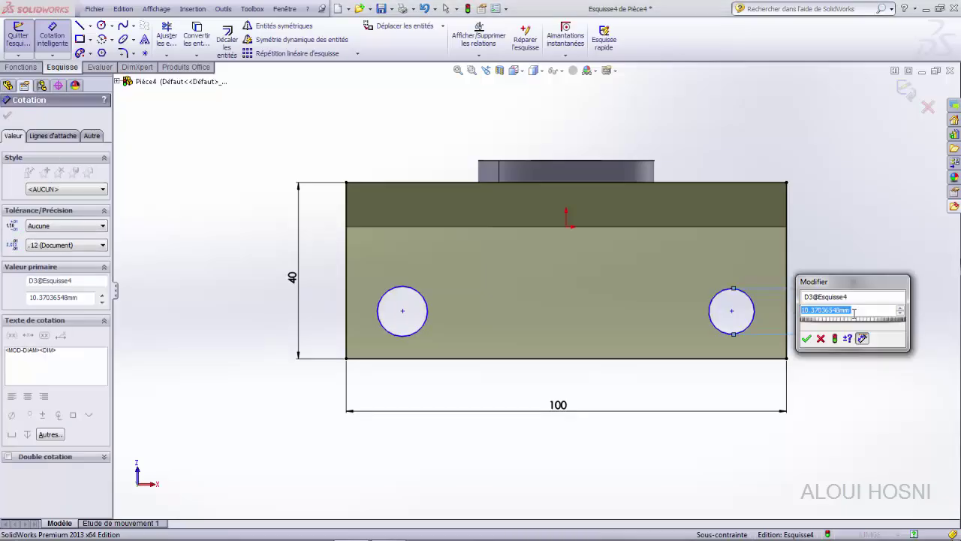
type("10")
key("Return")
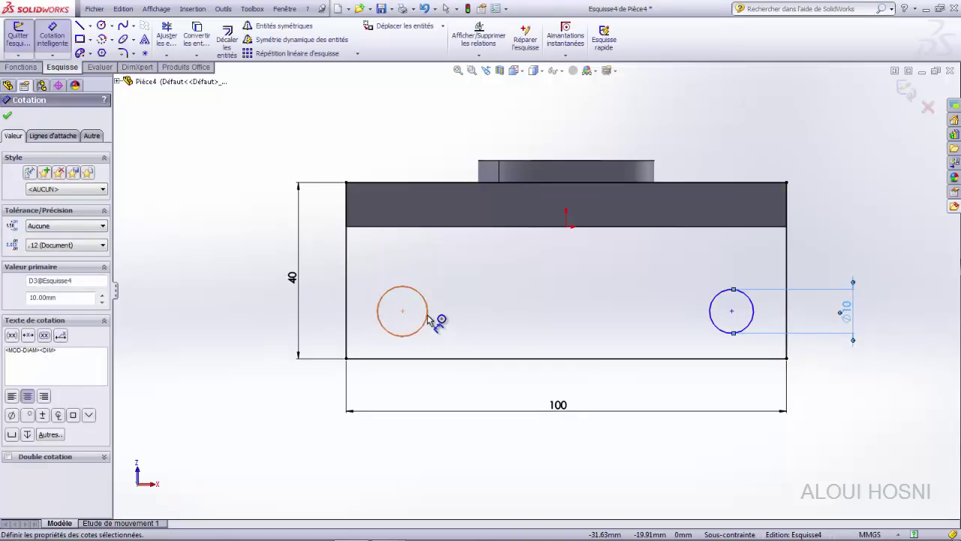
left_click(430, 319)
left_click(466, 321)
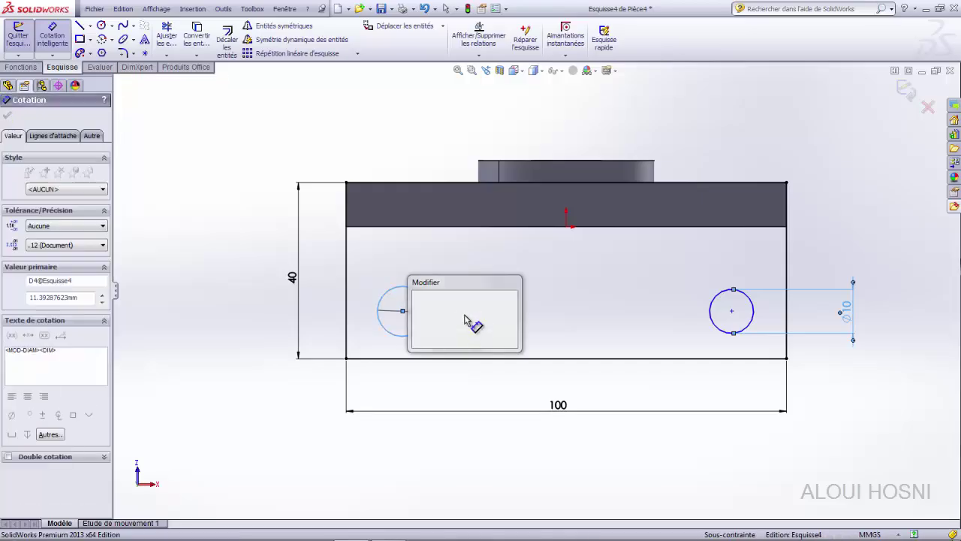
type("10")
key("Return")
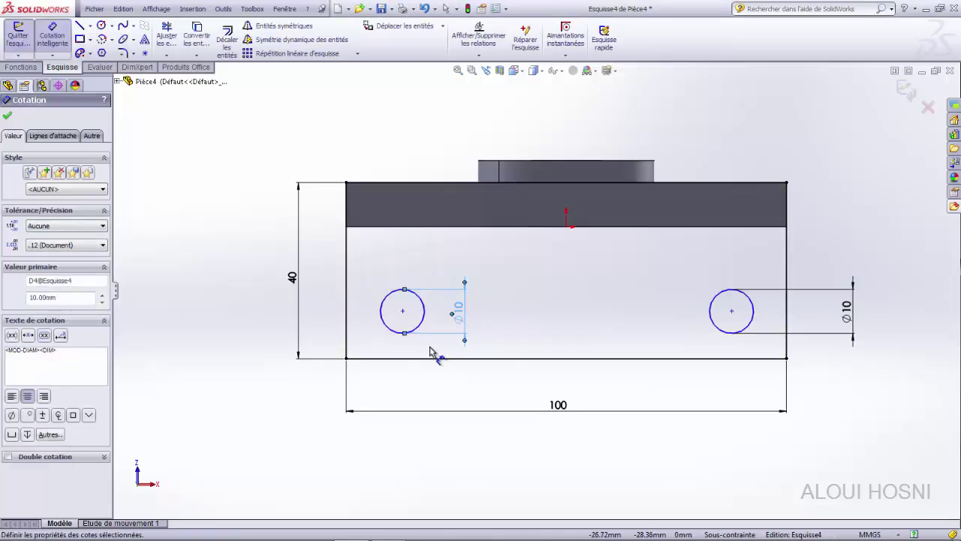
Step: Dimension each circle's center 20 mm from the nearest short side of the rectangle
left_click(403, 311)
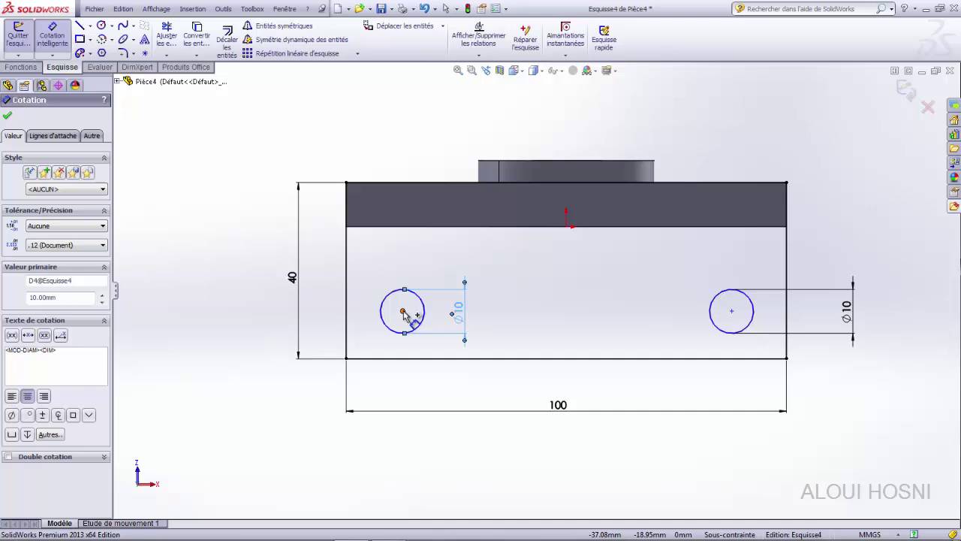
left_click(347, 314)
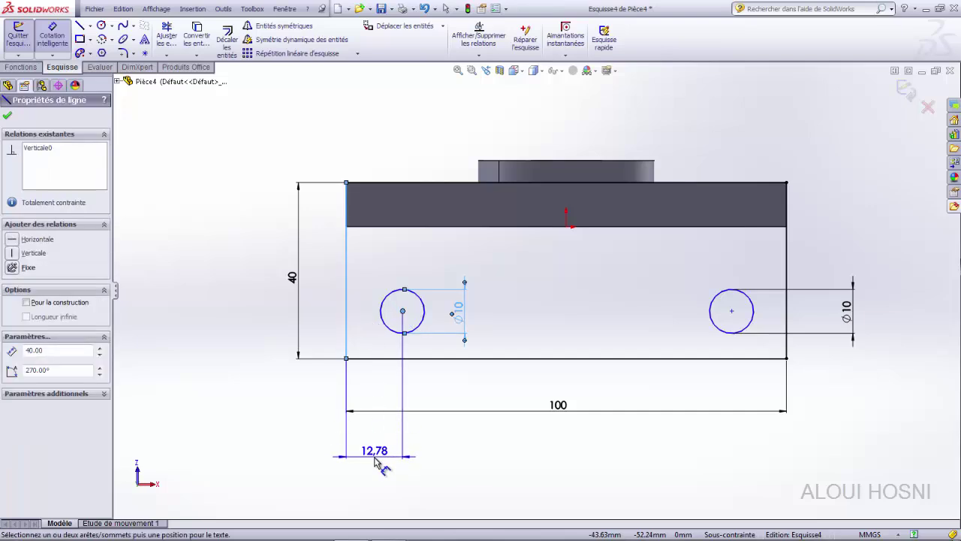
left_click(375, 461)
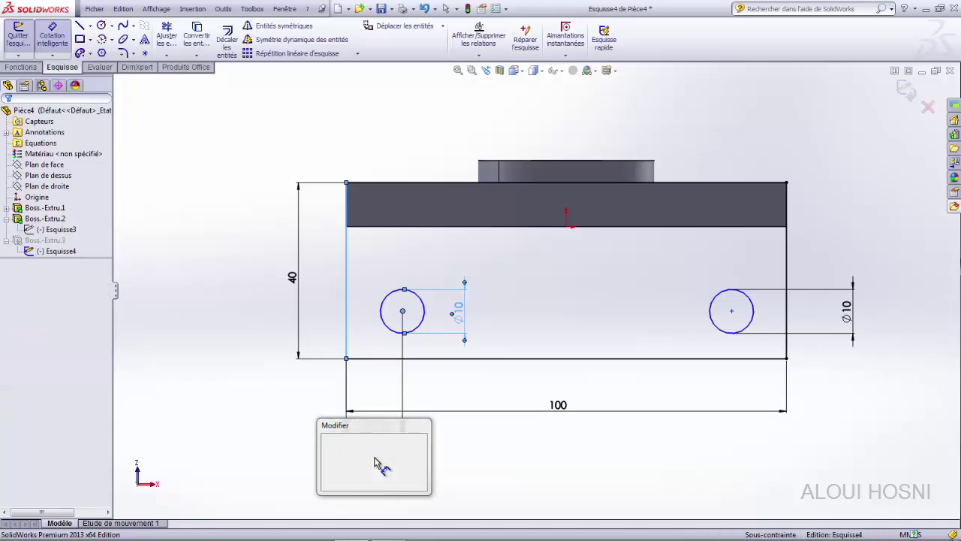
type("20")
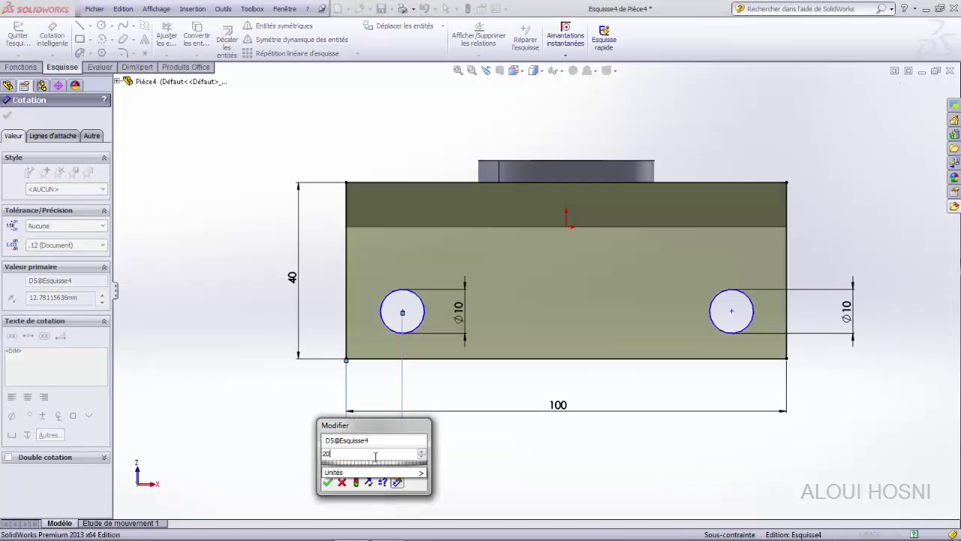
key("Return")
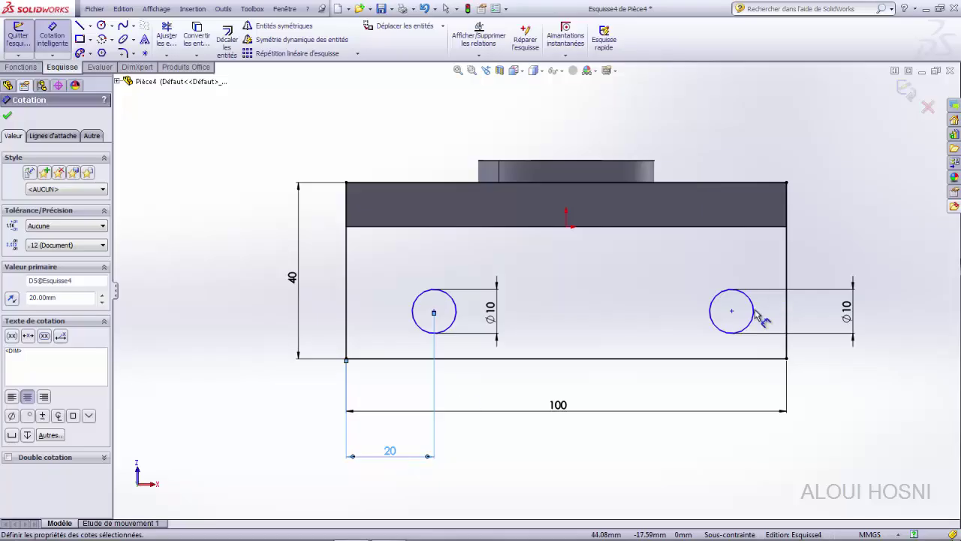
left_click(732, 311)
left_click(788, 314)
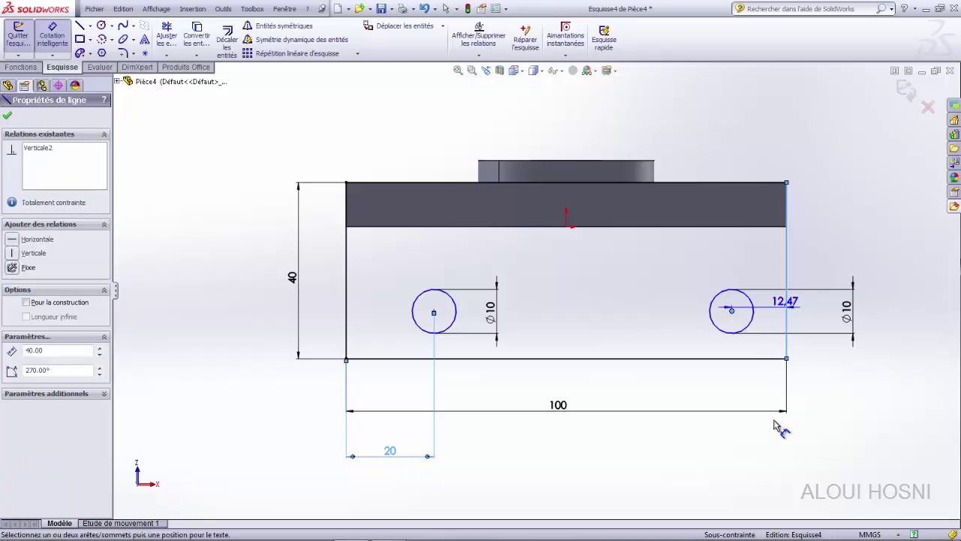
left_click(760, 454)
type("20")
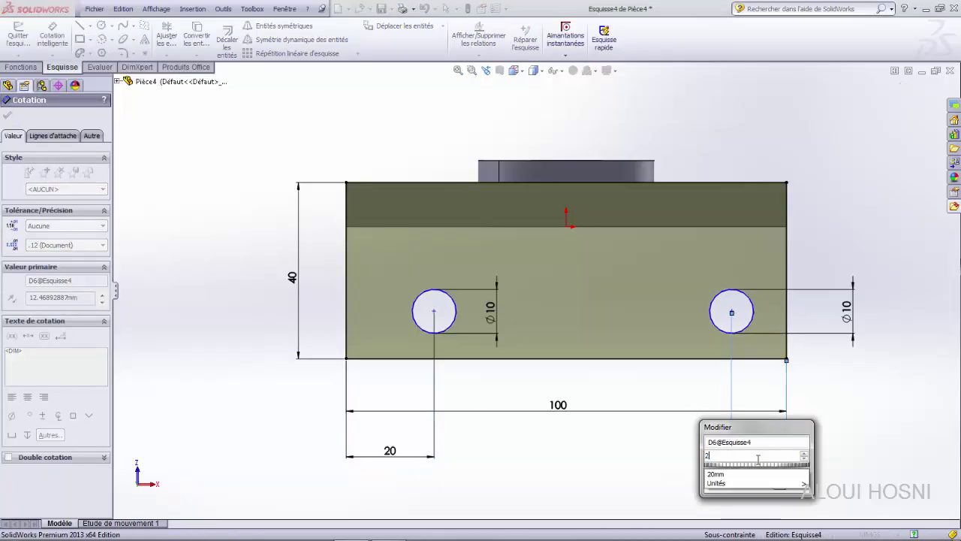
key("Return")
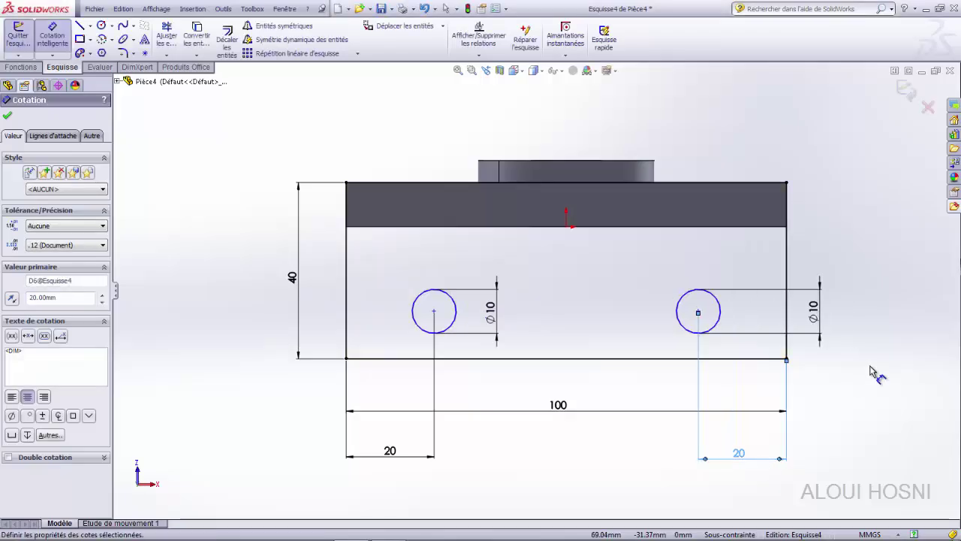
Step: Dimension both circle centers 15 mm from the rectangle's free long edge and finish dimensioning
left_click(433, 311)
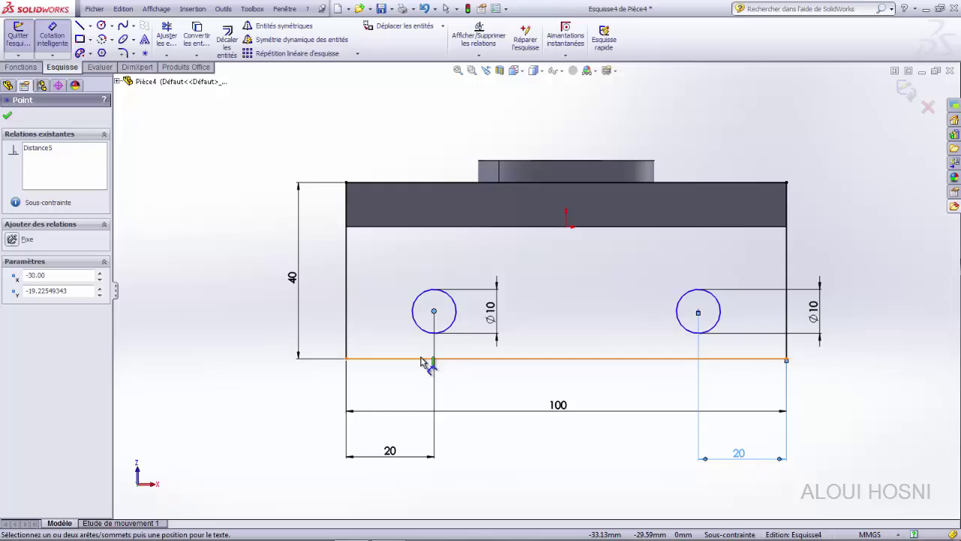
left_click(430, 358)
left_click(250, 337)
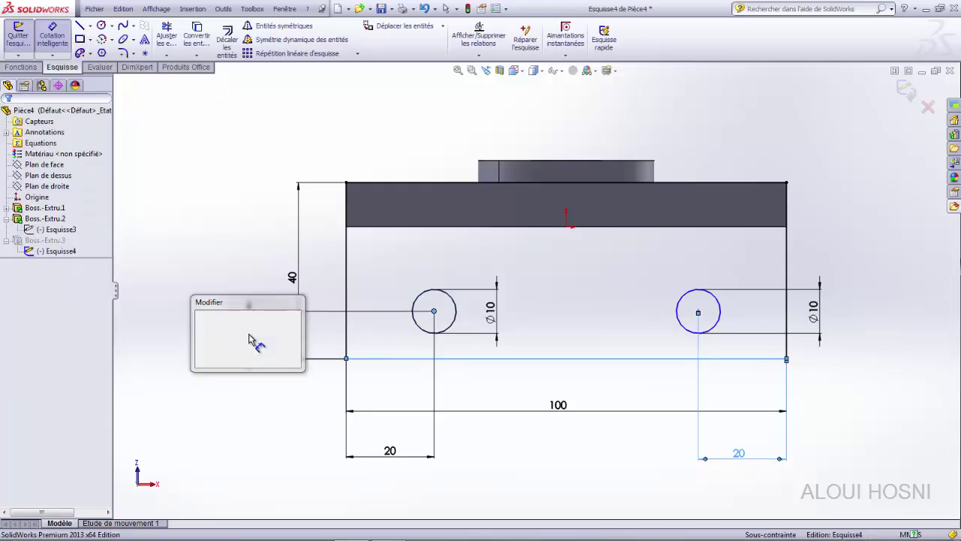
type("15")
key("Return")
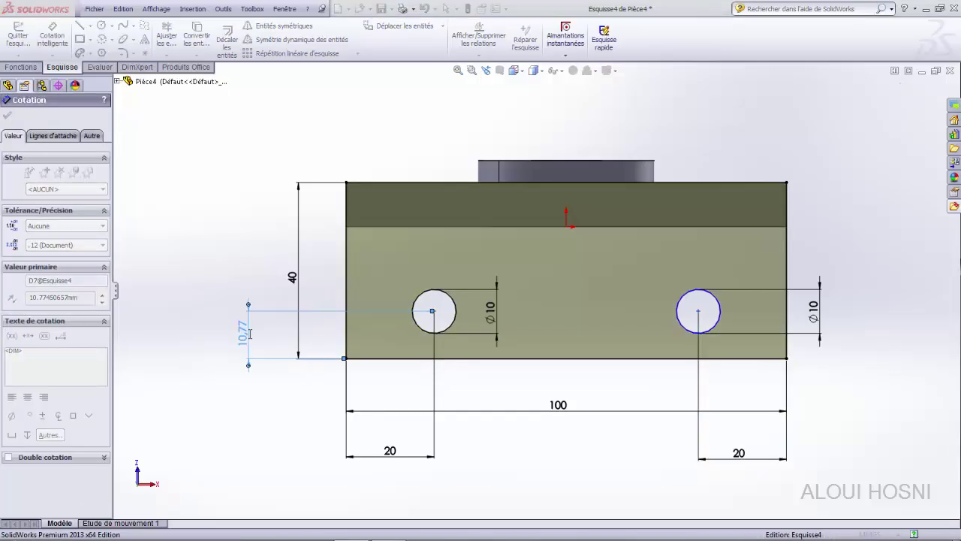
left_click(699, 312)
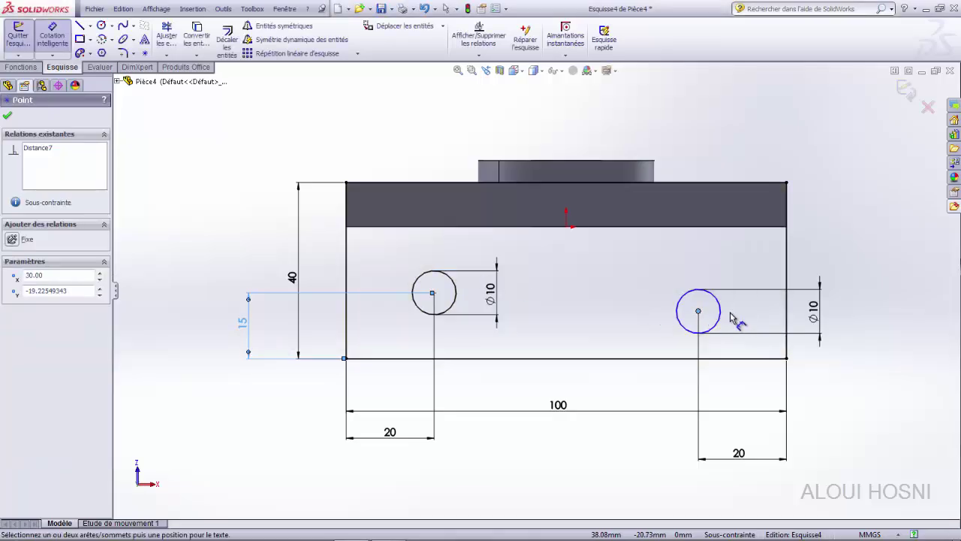
left_click(754, 359)
left_click(865, 337)
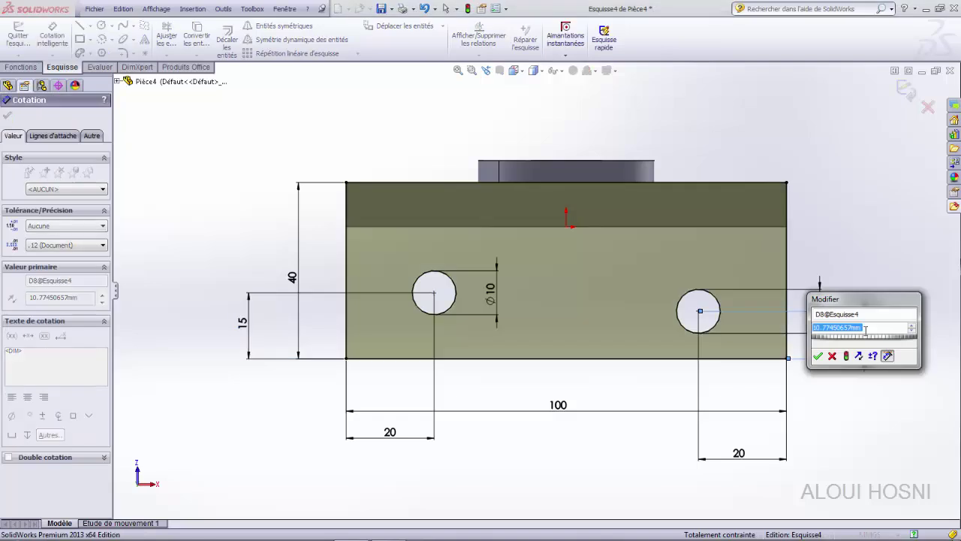
type("15")
key("Return")
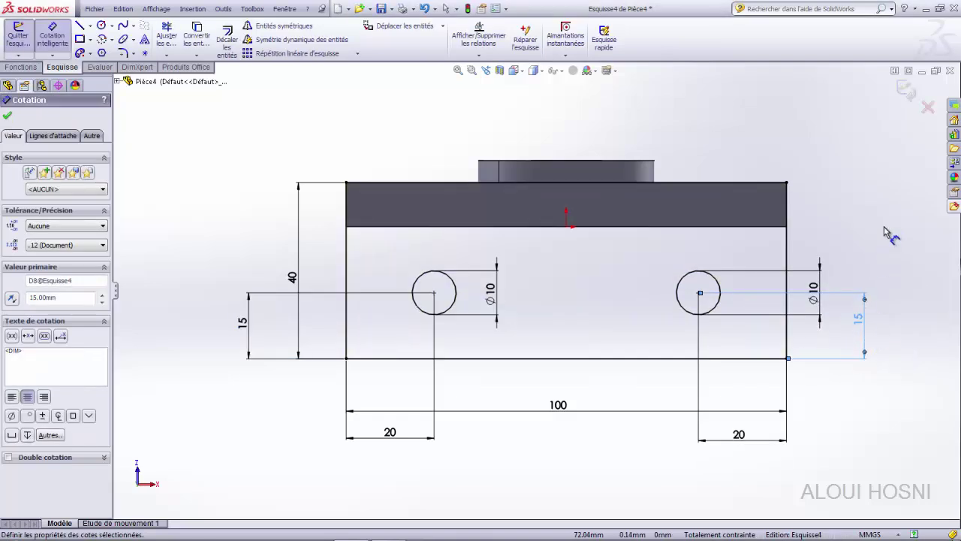
key("Escape")
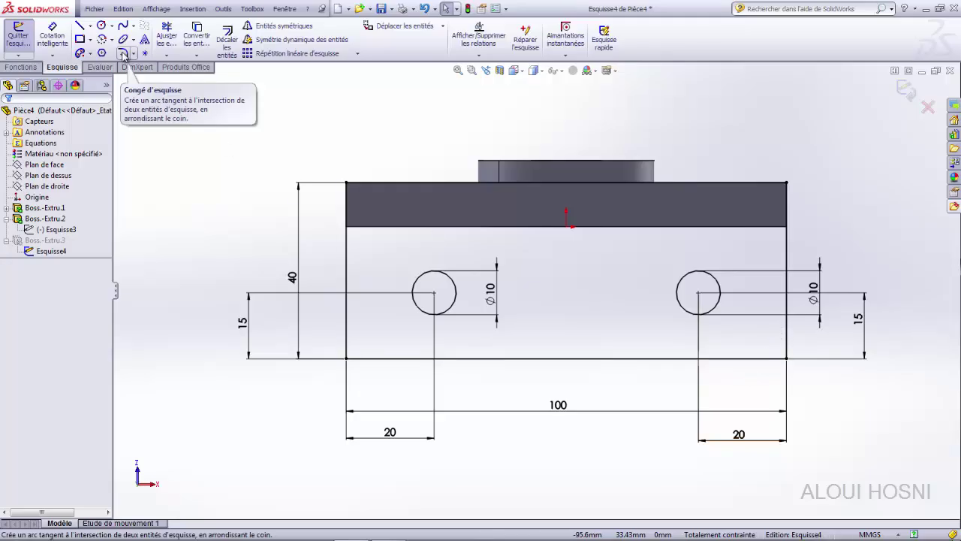
Step: Round the base rectangle's two free corners with 15 mm sketch fillets and exit the sketch to rebuild the base
left_click(123, 54)
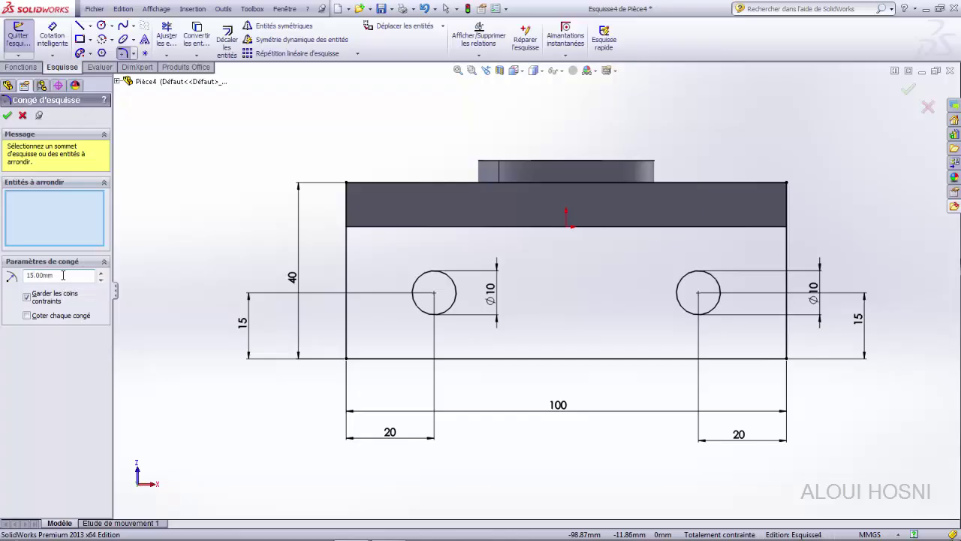
left_click(347, 359)
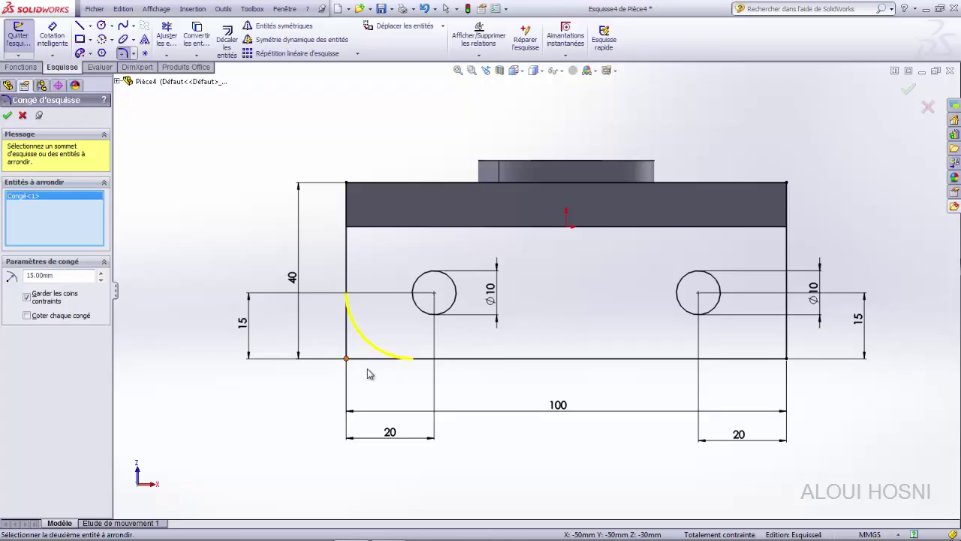
left_click(786, 359)
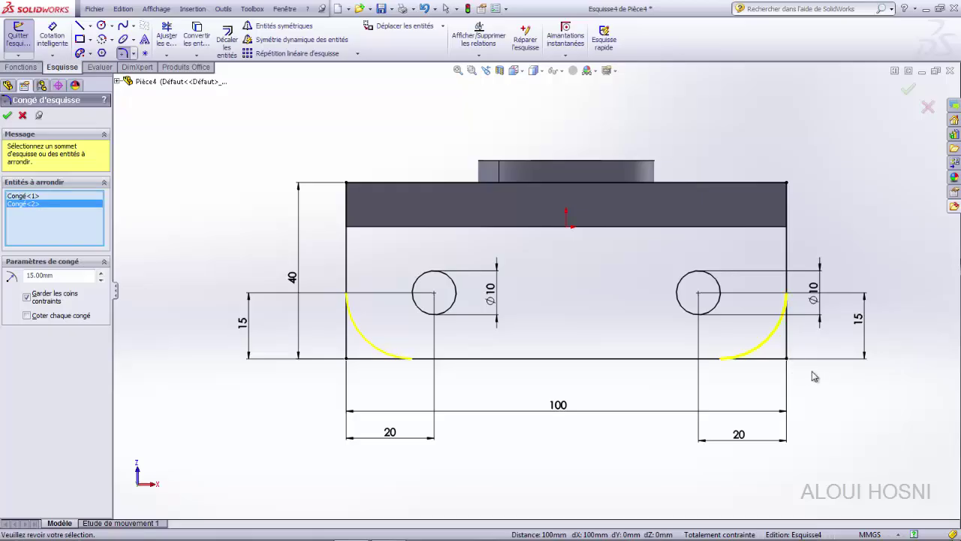
key("Return")
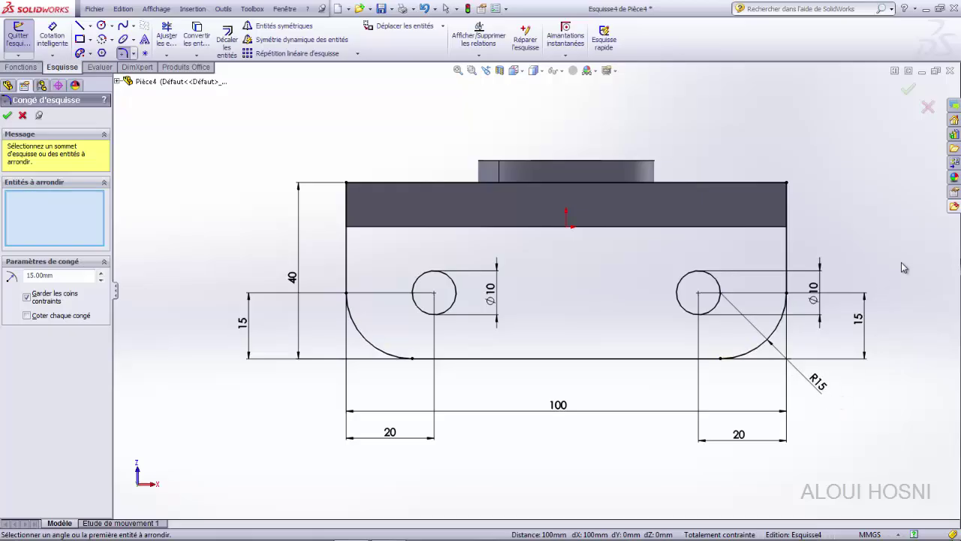
left_click(7, 115)
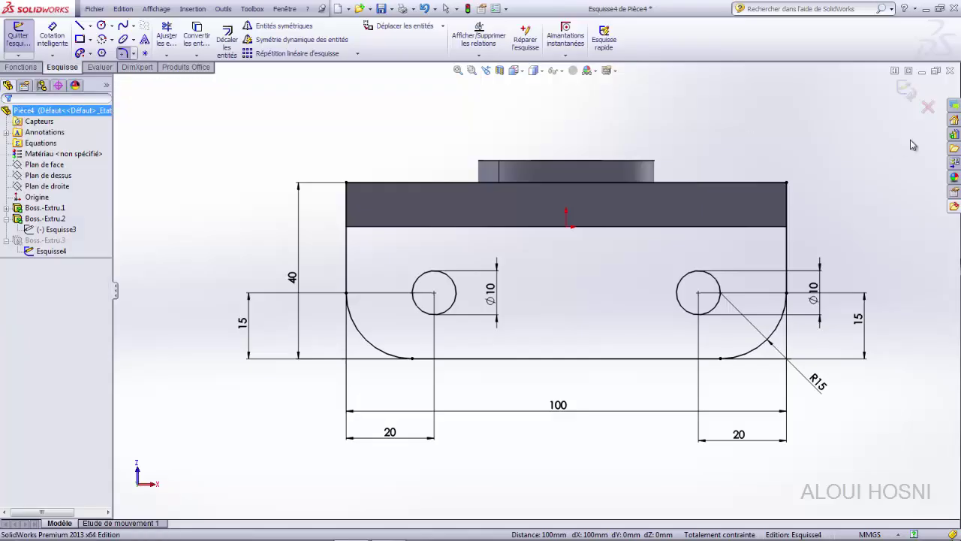
key("Escape")
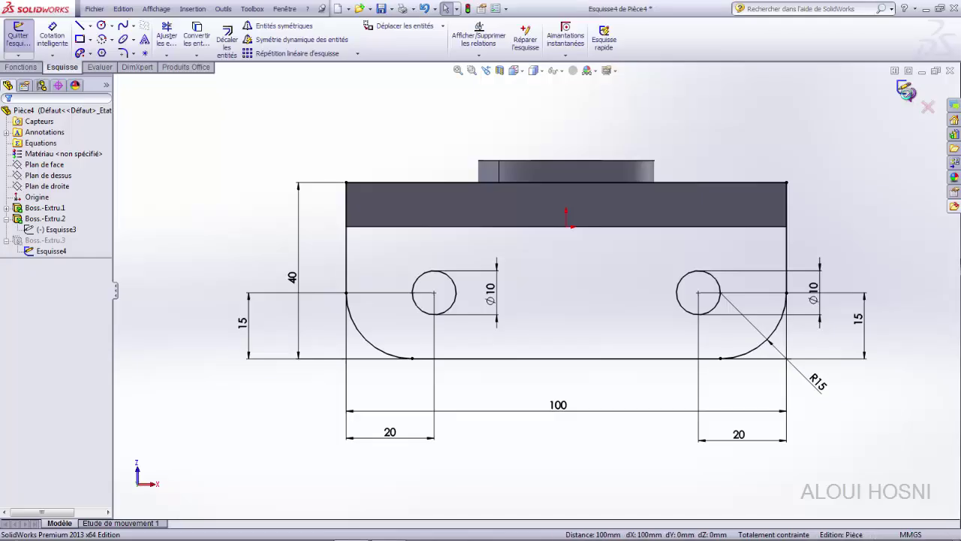
left_click(907, 91)
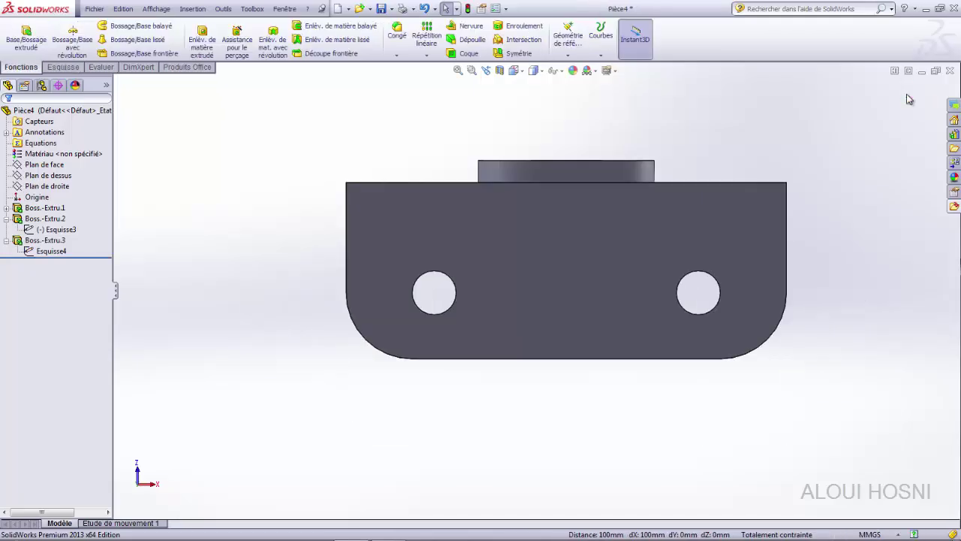
middle_click_drag(911, 319, 628, 189)
scroll(720, 321, "up", 7)
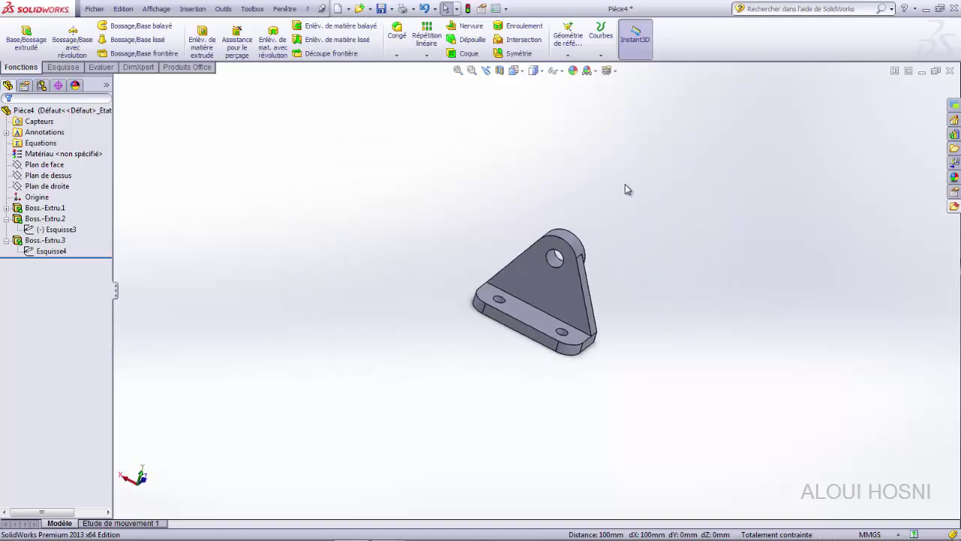
middle_click_drag(748, 316, 734, 357)
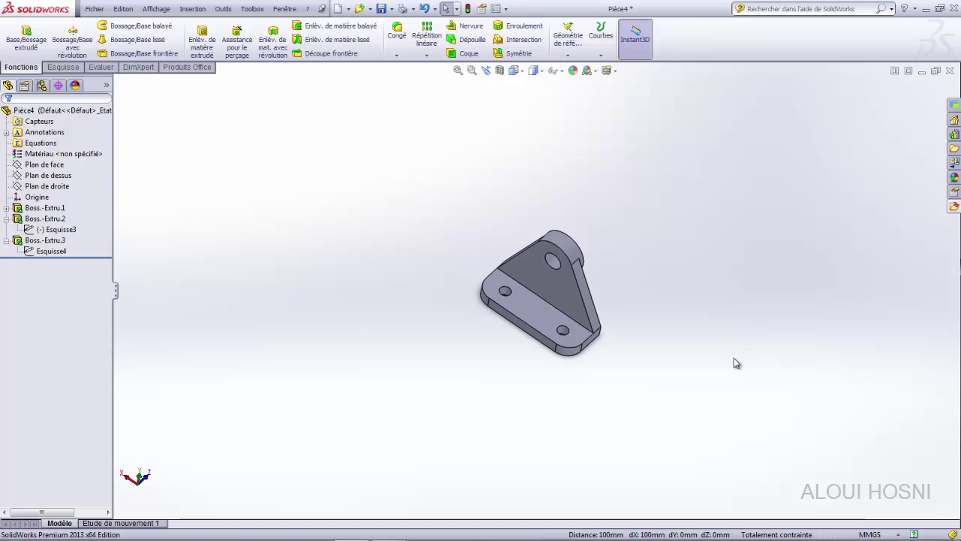
scroll(585, 289, "down", 3)
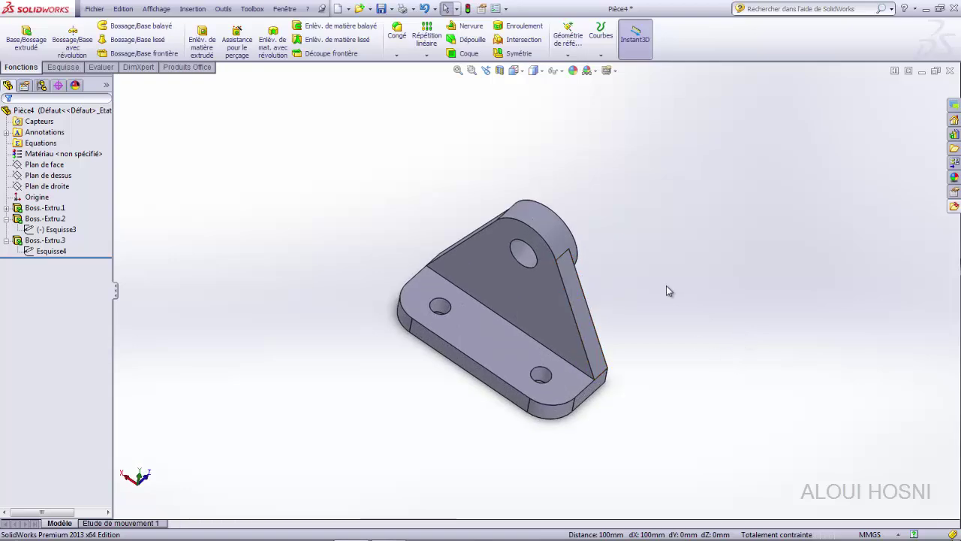
middle_click_drag(667, 289, 677, 235)
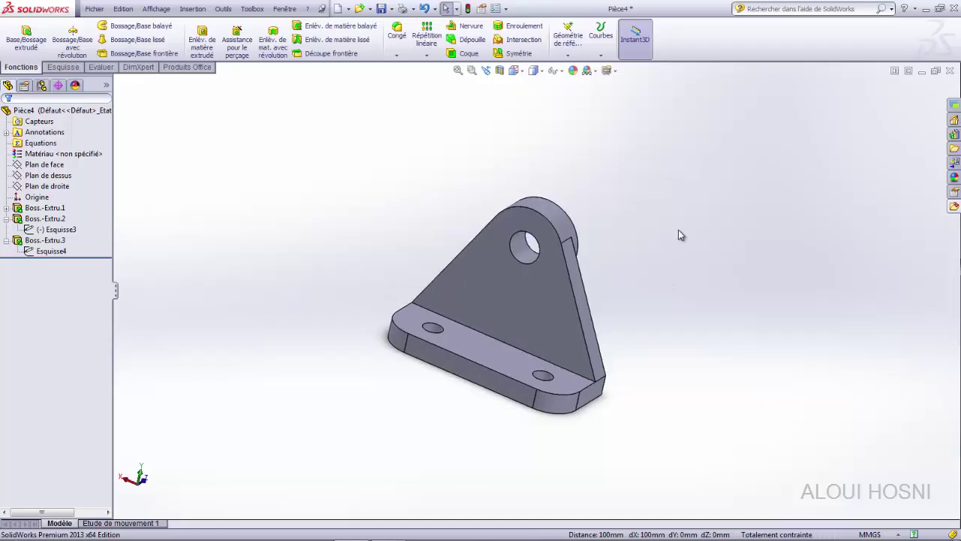